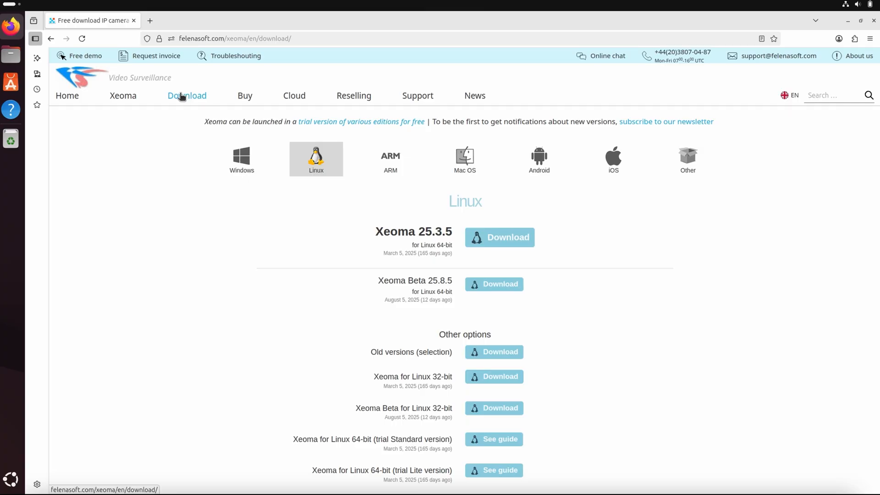
# Step: Download the Xeoma 25.3.5 package for Linux 64-bit
pyautogui.click(507, 246)
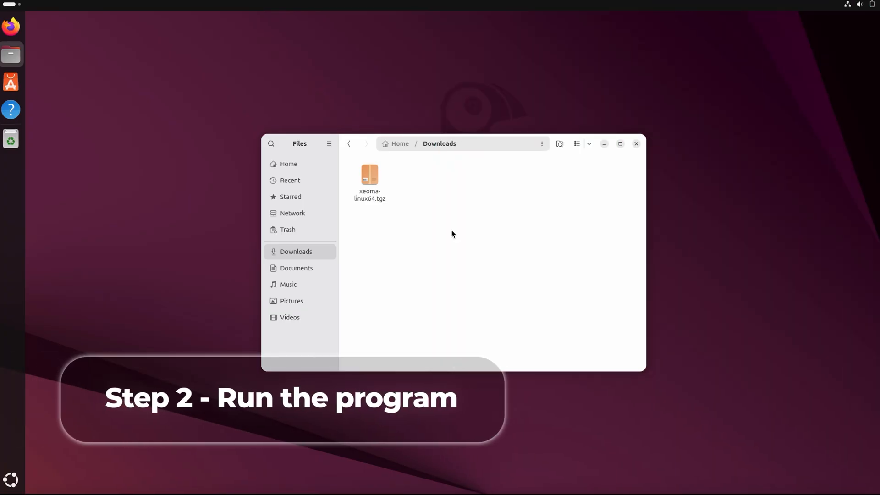
# Step: Extract xeoma-linux64.tgz in the Downloads folder and launch xeoma.app from the extracted xeoma-linux64 folder
pyautogui.doubleClick(372, 181)
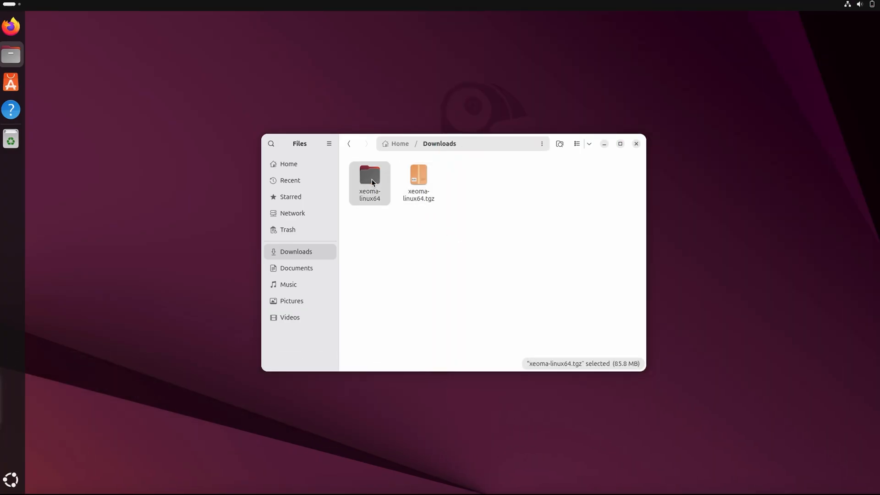
pyautogui.doubleClick(372, 182)
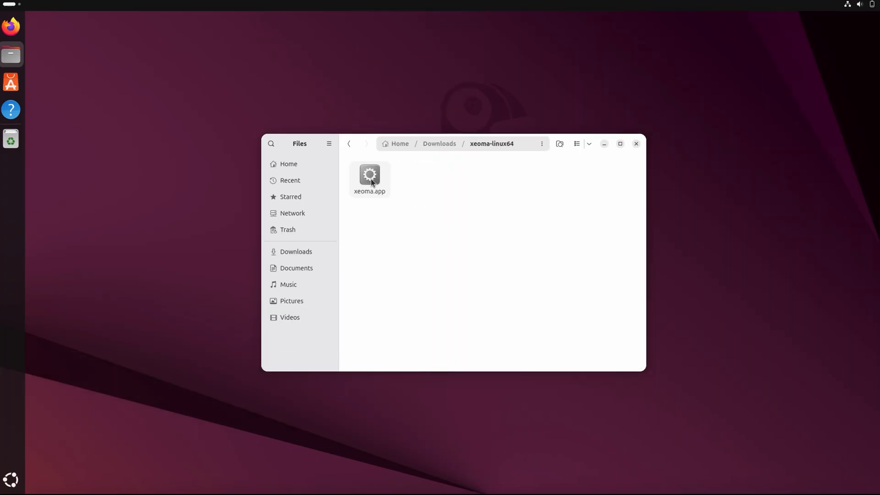
pyautogui.doubleClick(372, 180)
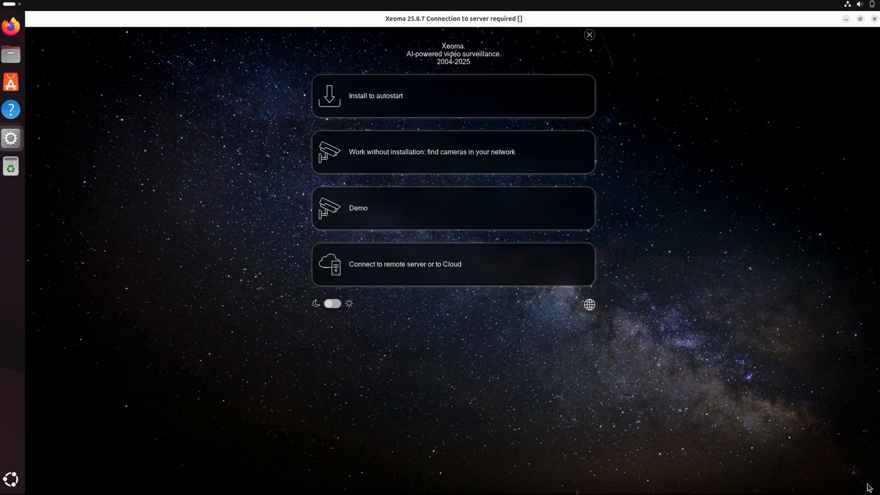
# Step: Start Xeoma without installation to find cameras in the network, connecting to the localhost server on port 8090
pyautogui.click(558, 161)
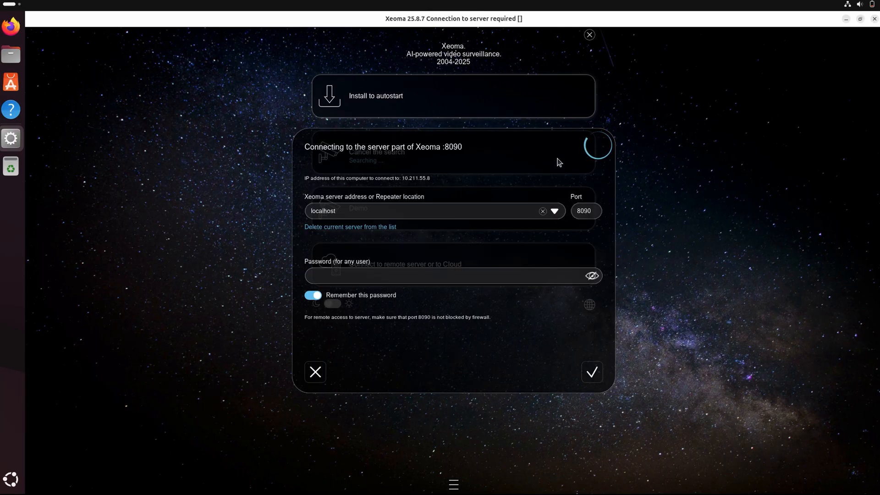
pyautogui.click(591, 373)
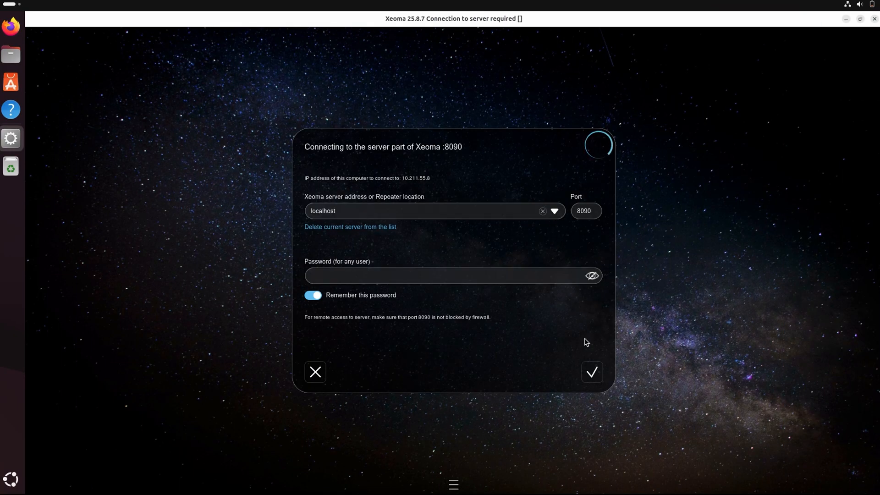
pyautogui.click(591, 371)
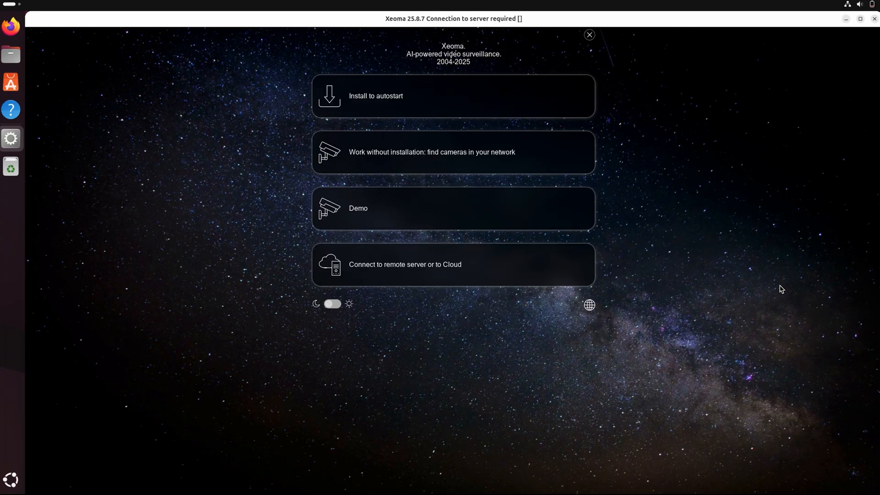
# Step: Connect to a remote Xeoma server or the Cloud, picking the address from the list of saved servers
pyautogui.click(564, 274)
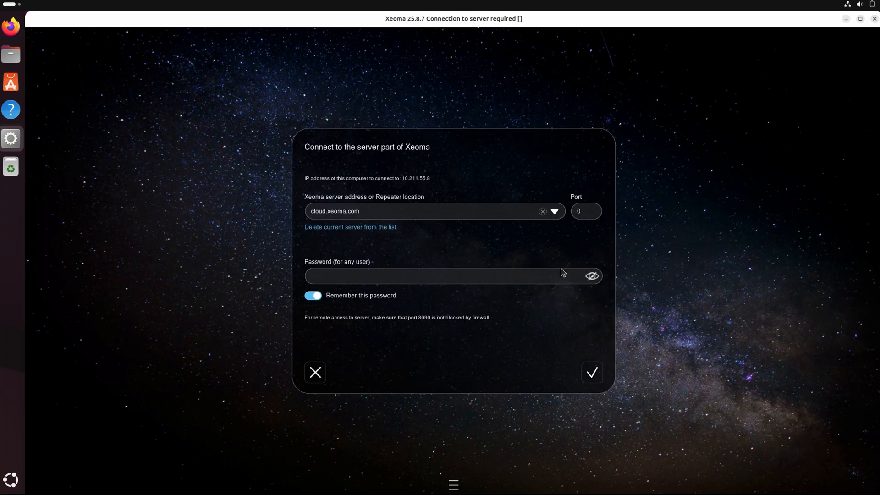
pyautogui.click(555, 211)
pyautogui.click(507, 240)
pyautogui.click(592, 372)
pyautogui.click(591, 374)
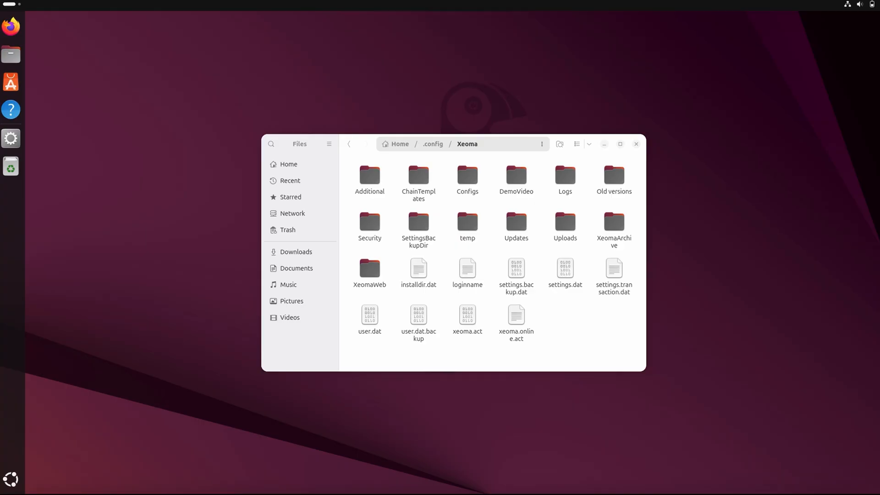
# Step: Go to the Home folder in the file manager and show its hidden files
pyautogui.click(289, 165)
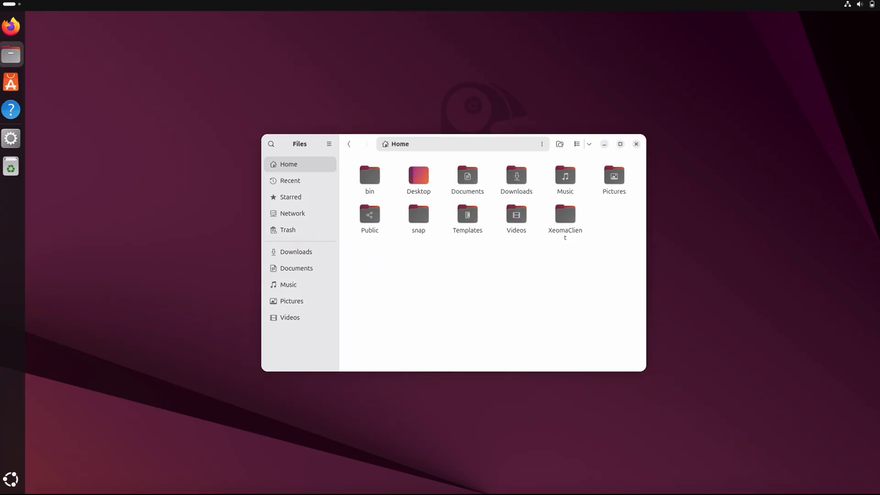
pyautogui.hotkey('ctrl', 'h')
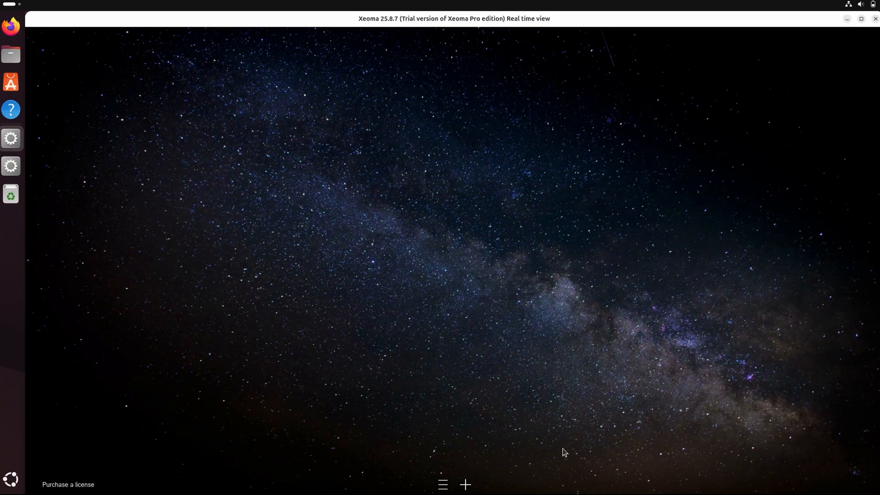
# Step: Activate the commercial Xeoma edition online by pasting the serial number and agreeing to the Terms and Conditions
pyautogui.click(444, 485)
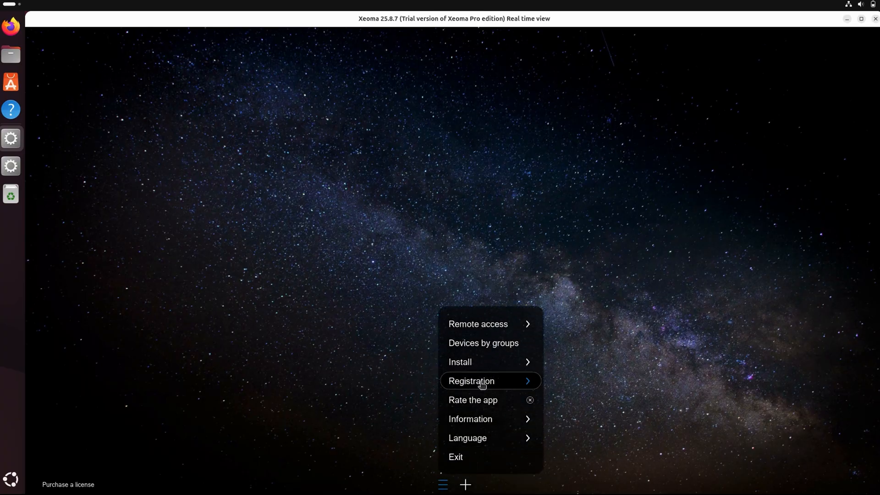
pyautogui.click(483, 383)
pyautogui.click(477, 401)
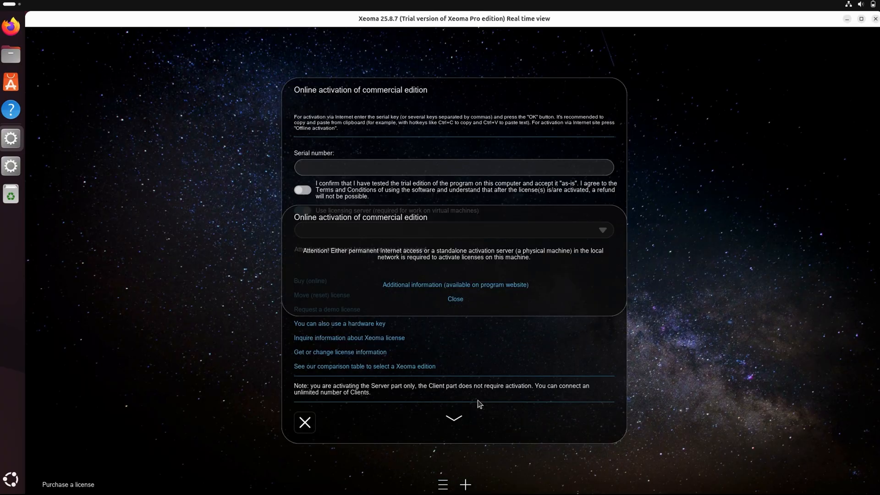
pyautogui.click(406, 172)
pyautogui.hotkey('ctrl', 'v')
pyautogui.click(303, 190)
pyautogui.click(601, 422)
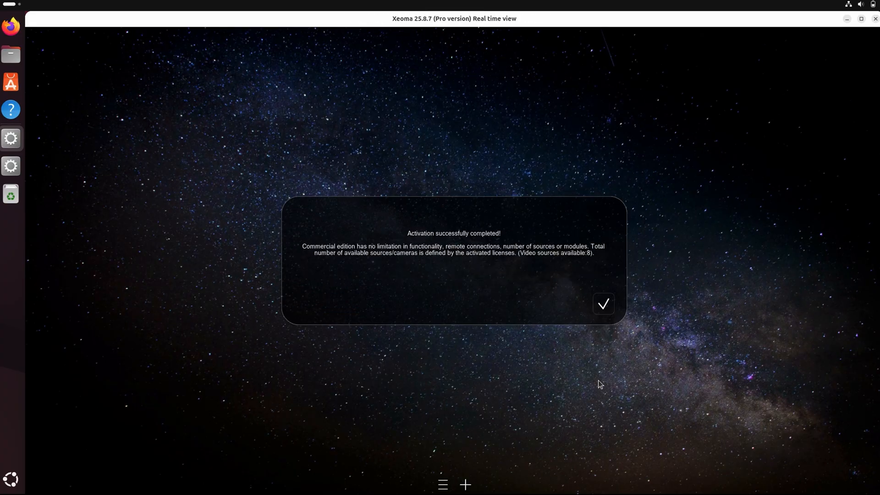
pyautogui.click(604, 305)
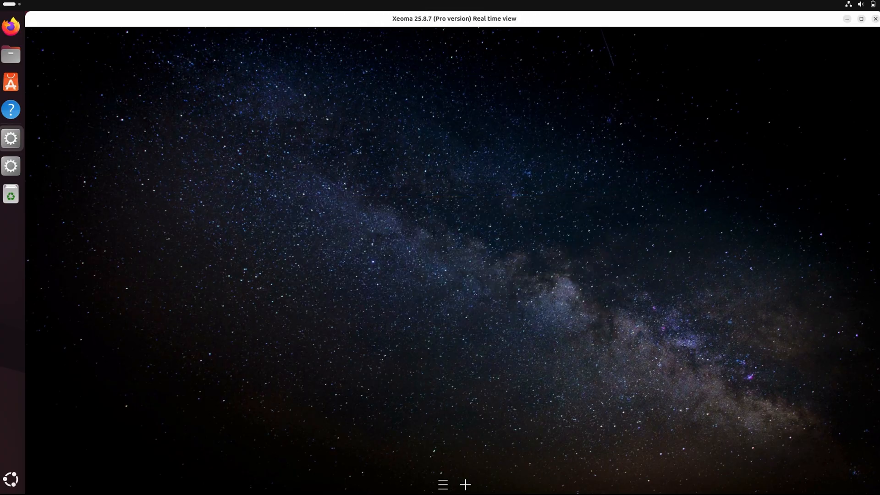
# Step: View the options for switching the Xeoma edition in the registration settings
pyautogui.click(443, 484)
pyautogui.click(488, 381)
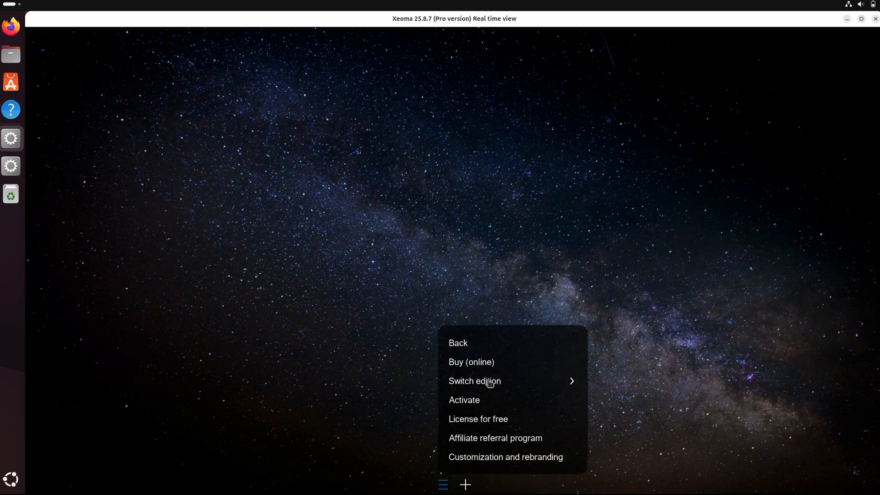
pyautogui.click(490, 382)
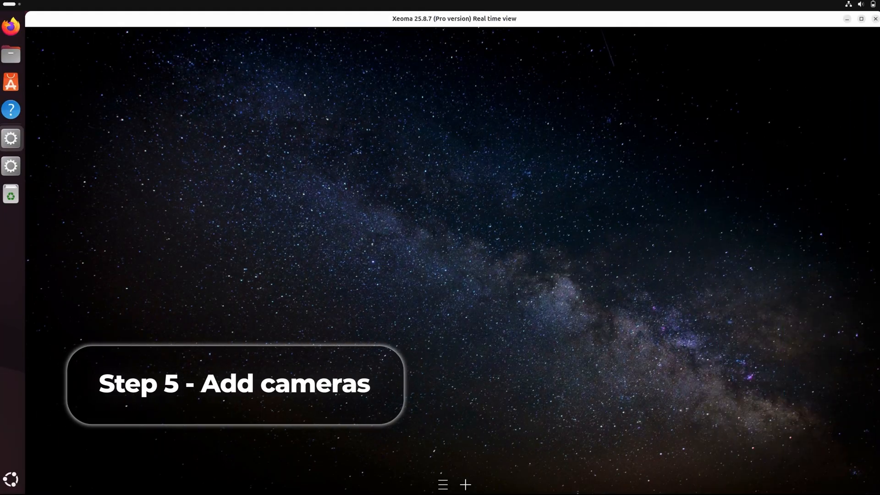
# Step: Open the search for network cameras by IP address and password
pyautogui.click(466, 484)
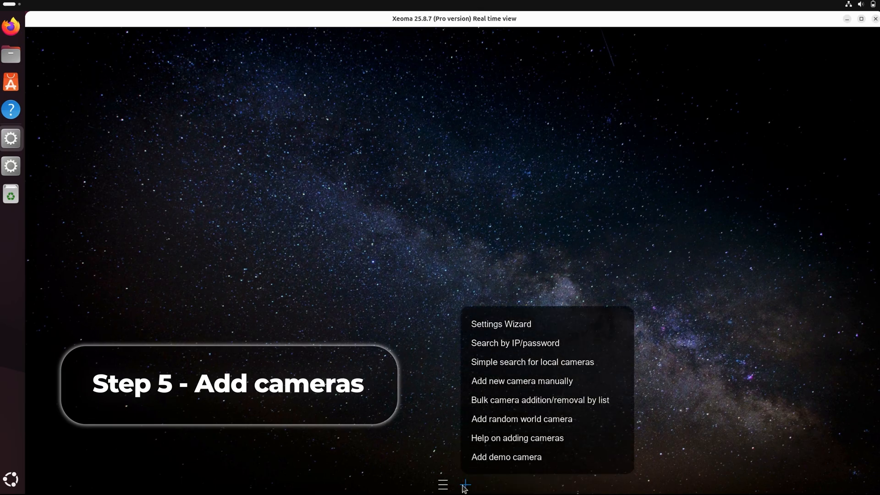
pyautogui.click(510, 348)
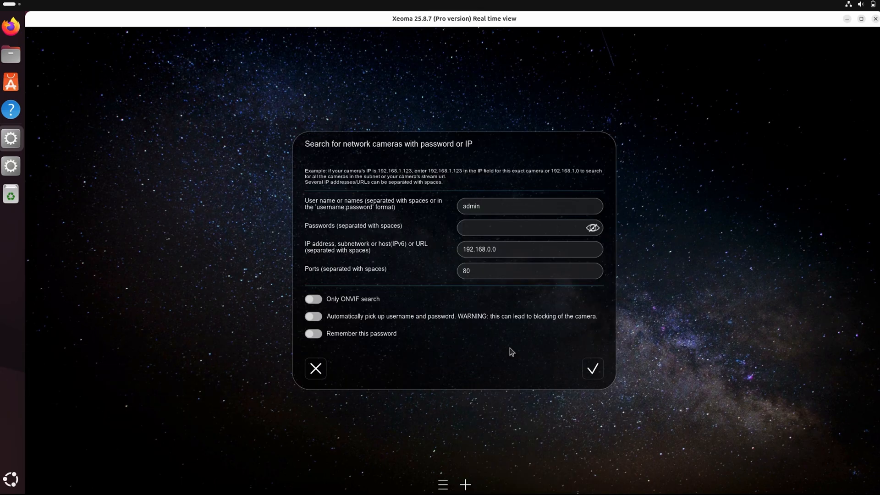
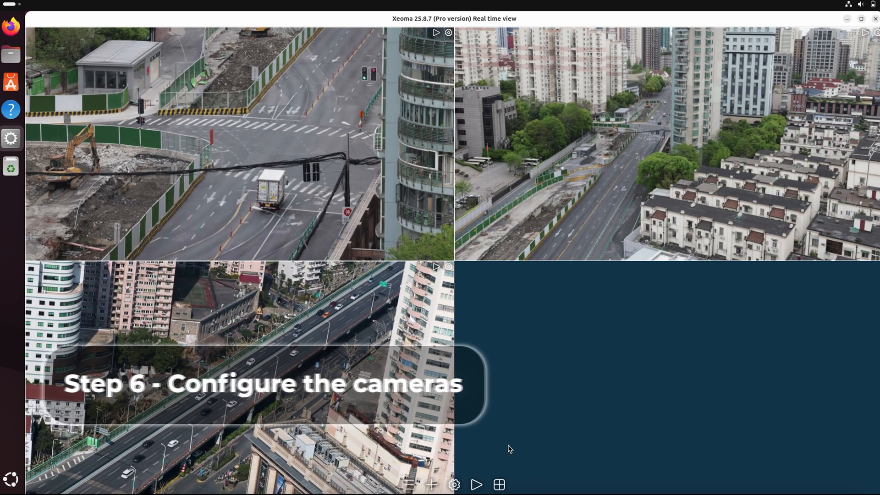
# Step: Open the Motion Detector module of the construction-site intersection camera and show its detailed settings
pyautogui.click(370, 202)
pyautogui.click(370, 203)
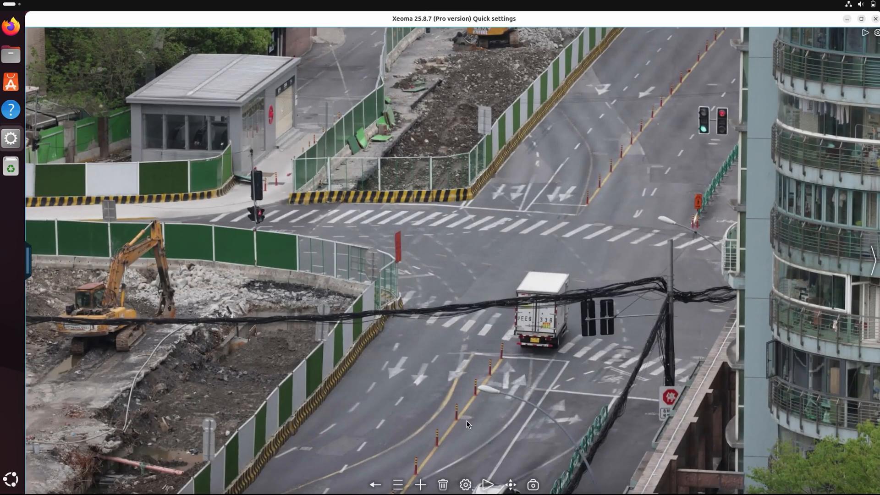
pyautogui.click(465, 485)
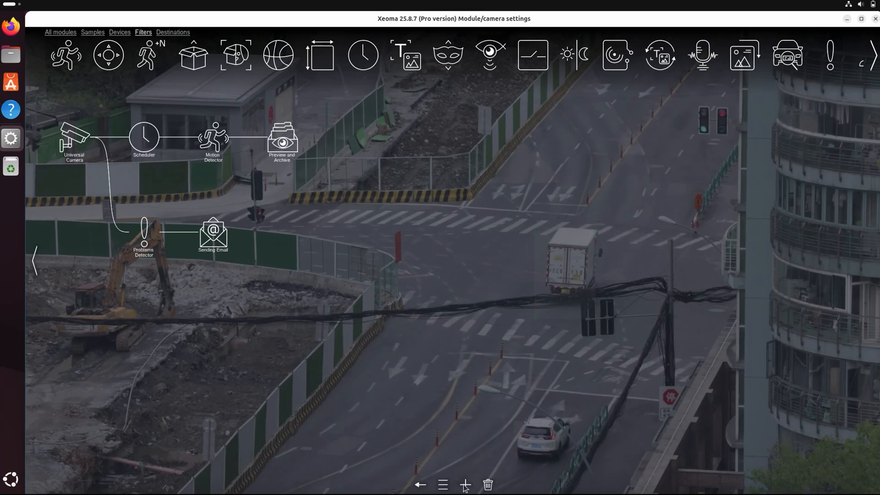
pyautogui.click(218, 147)
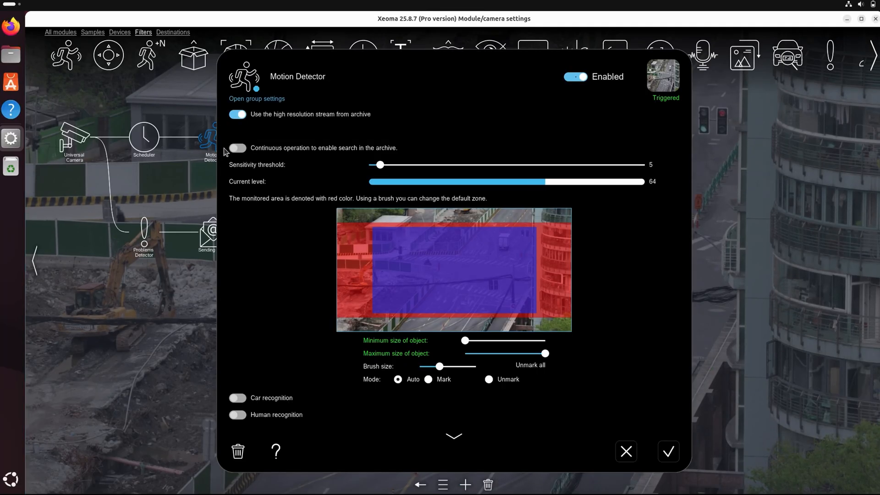
pyautogui.scroll(-2, 452, 436)
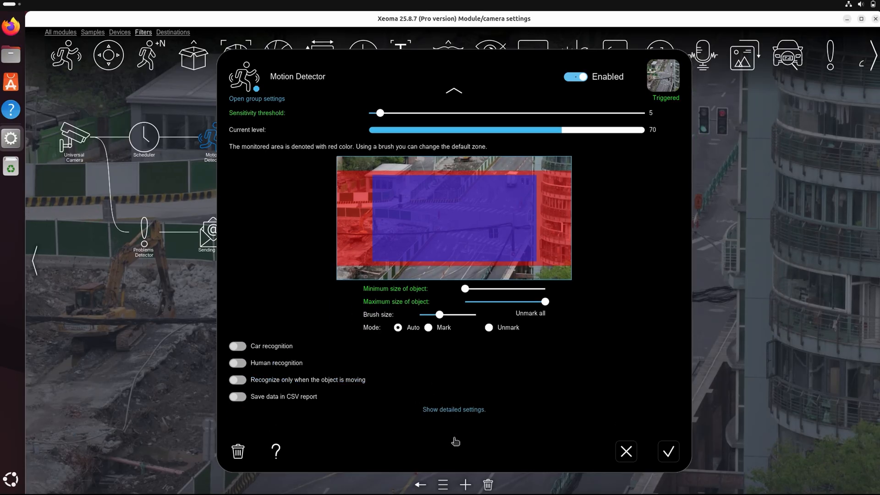
pyautogui.click(454, 410)
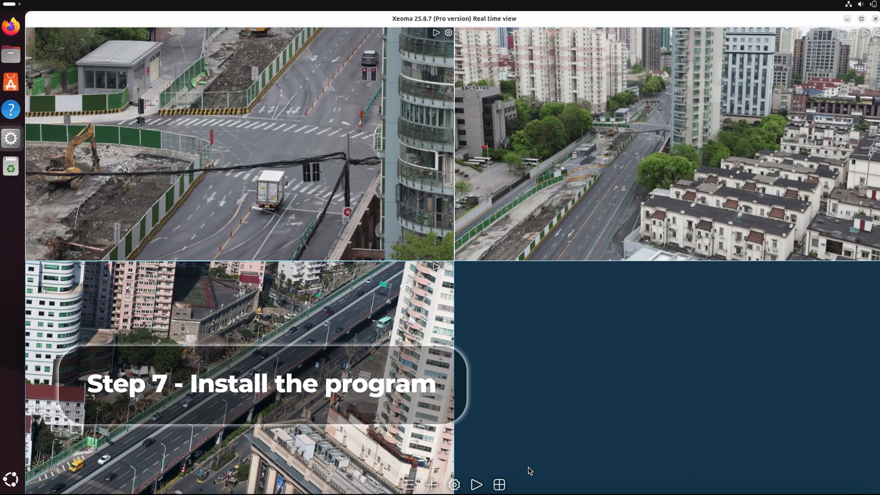
# Step: Install Xeoma to /usr/local/Xeoma with the server part autorunning as a service, a remote access password and server port 8090
pyautogui.click(412, 484)
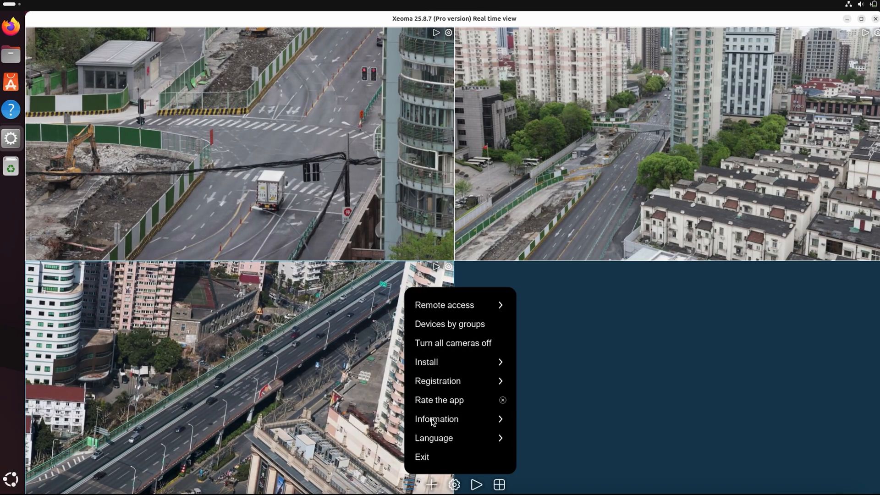
pyautogui.click(444, 365)
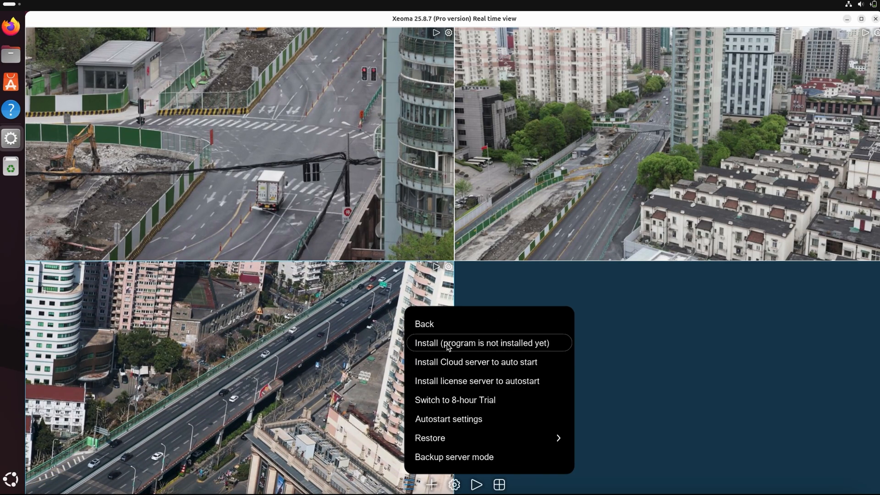
pyautogui.click(447, 343)
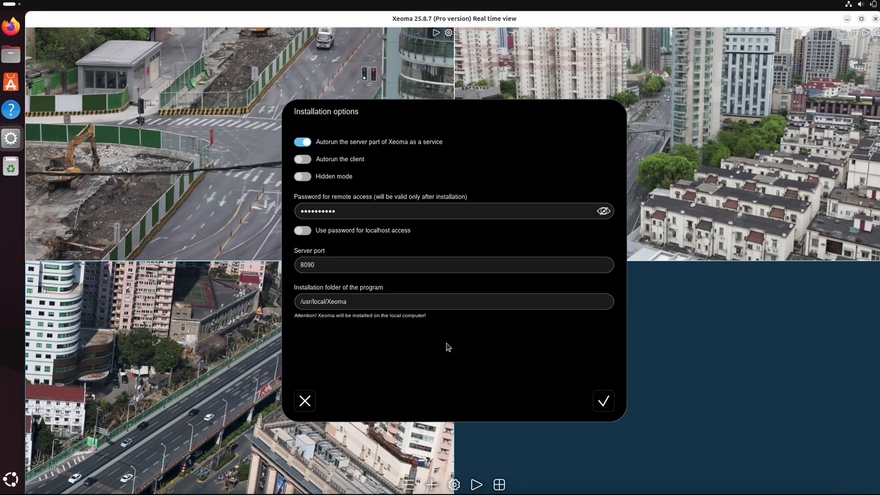
pyautogui.click(601, 407)
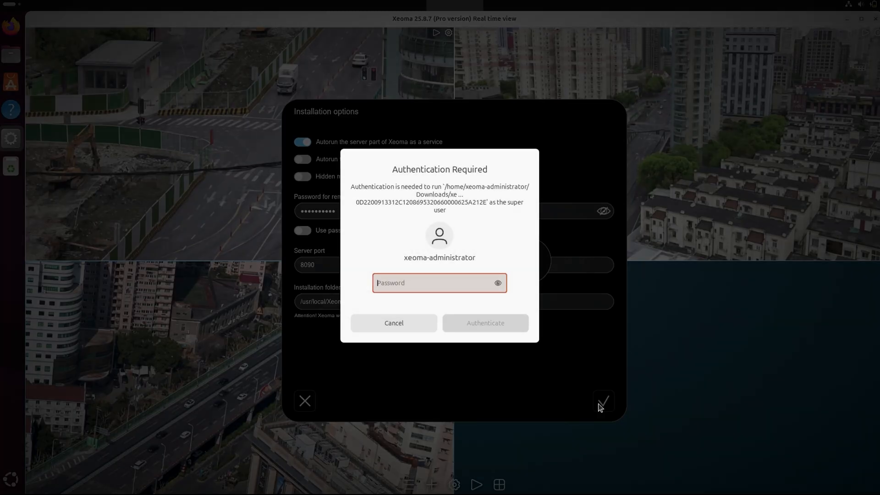
# Step: Authorize the installation with the administrator account password and connect to the localhost server on port 8090
pyautogui.write('••')
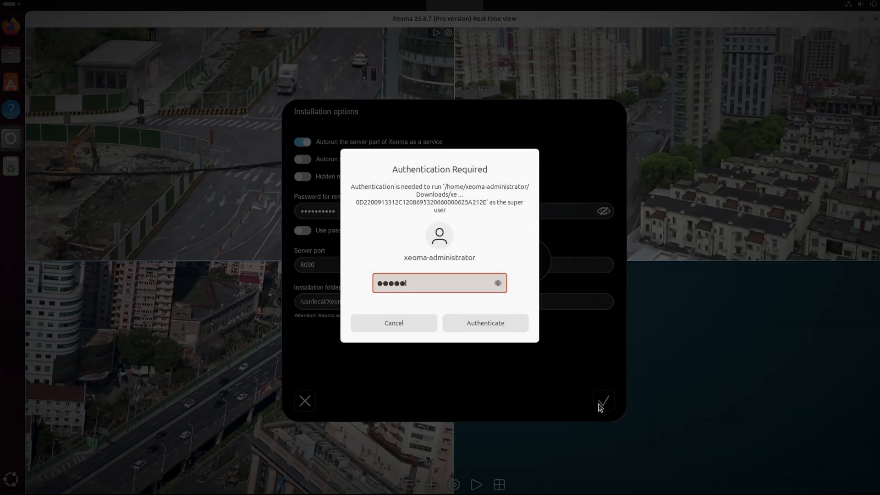
pyautogui.click(513, 323)
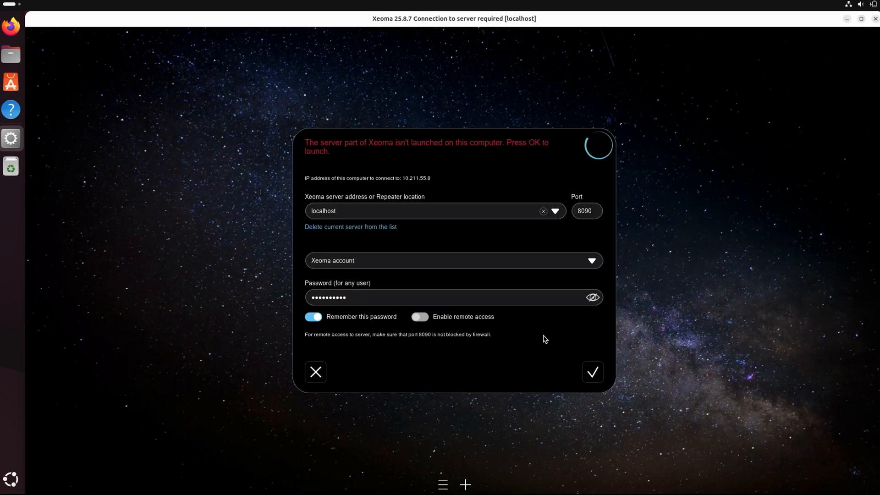
pyautogui.click(588, 368)
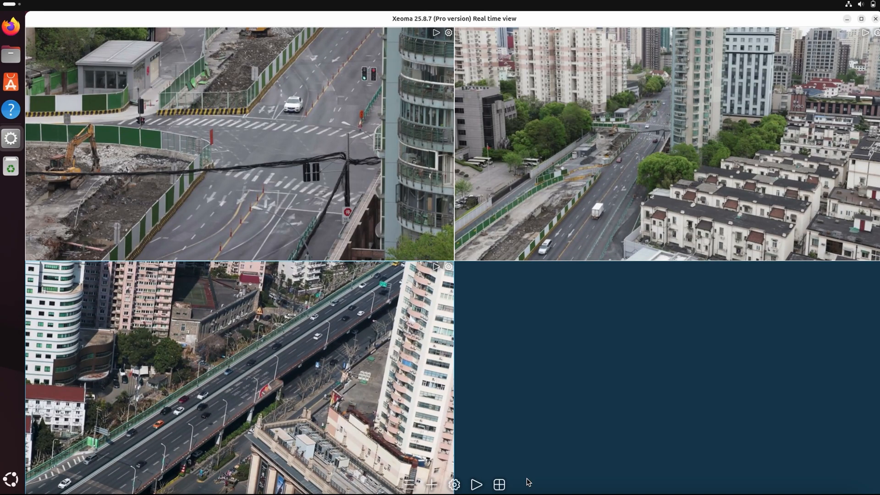
# Step: Add a new user named Operator with a user password in the remote access user permissions
pyautogui.click(409, 485)
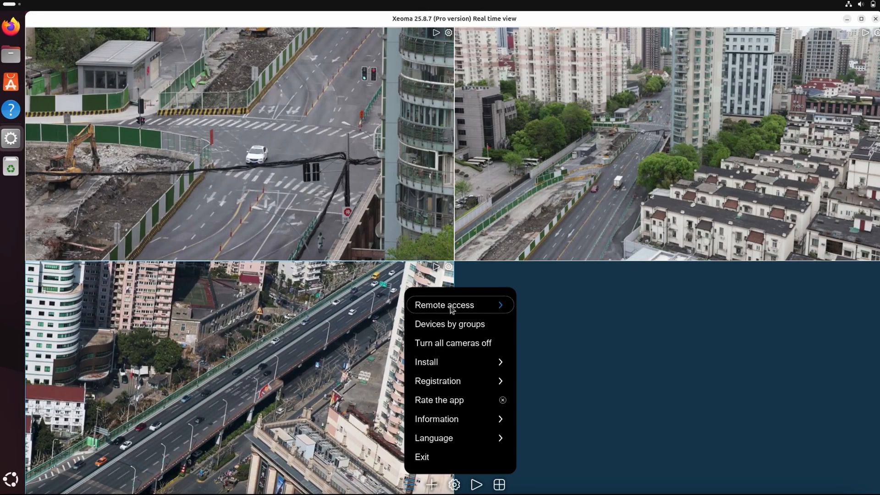
pyautogui.click(462, 304)
pyautogui.click(440, 418)
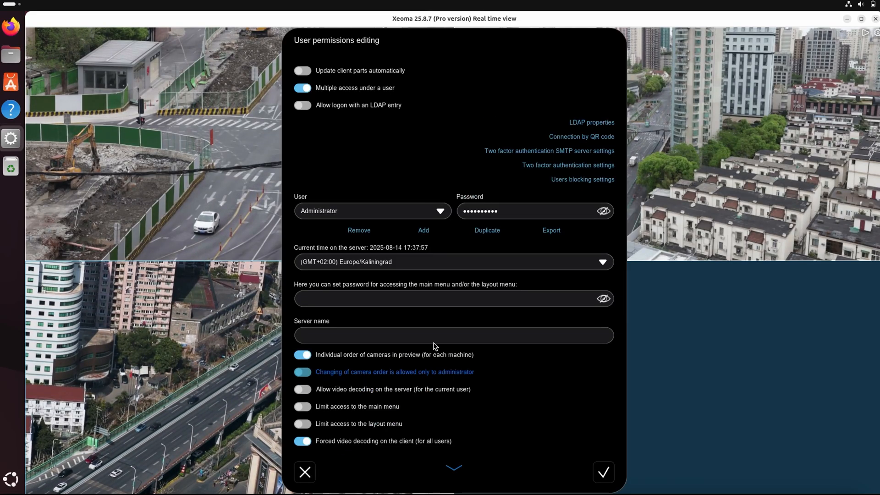
pyautogui.click(424, 231)
pyautogui.click(420, 238)
pyautogui.write('Operator')
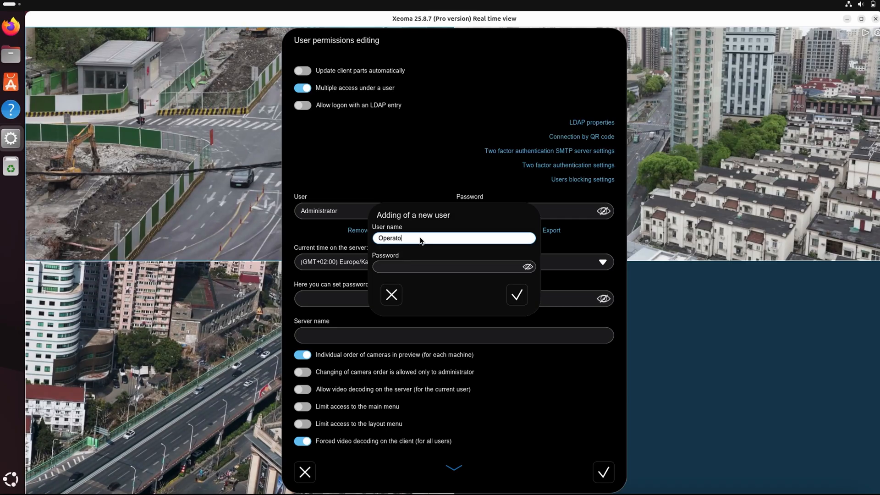
pyautogui.click(409, 267)
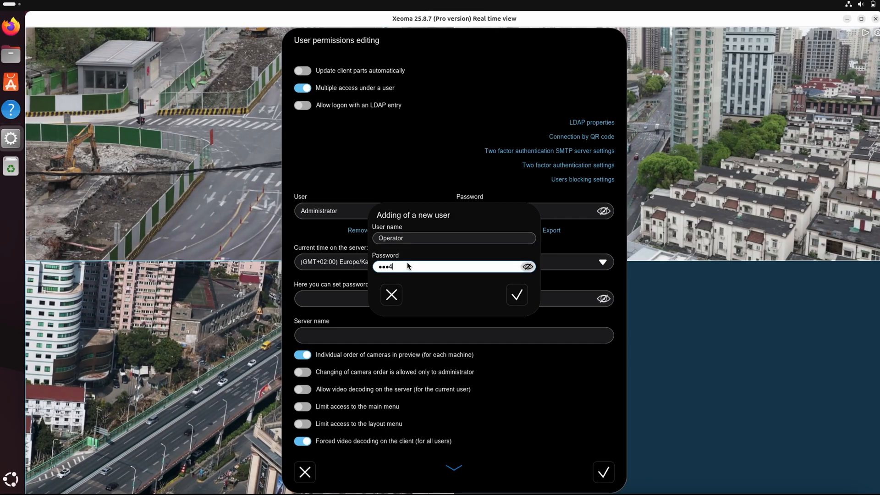
pyautogui.click(517, 295)
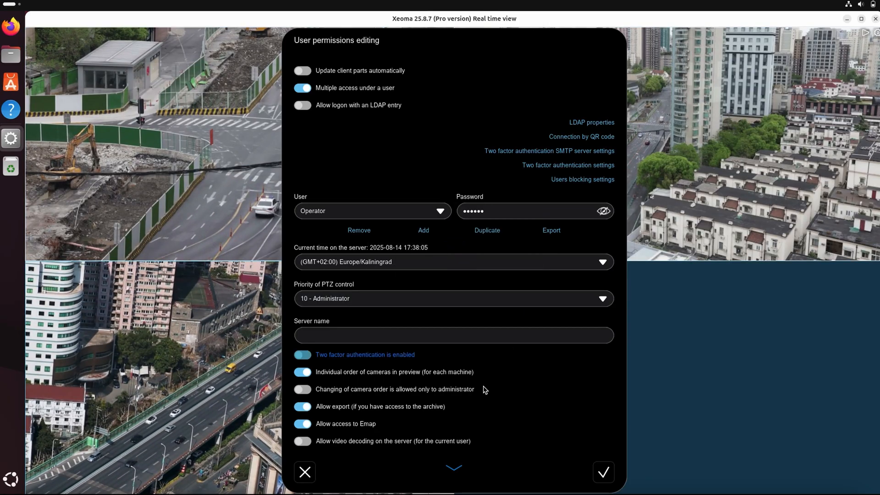
# Step: Turn off Operator's archive access and archive removal for cameras 0 and 1 and PTZ control for all three cameras, and save the permissions
pyautogui.scroll(-5, 456, 466)
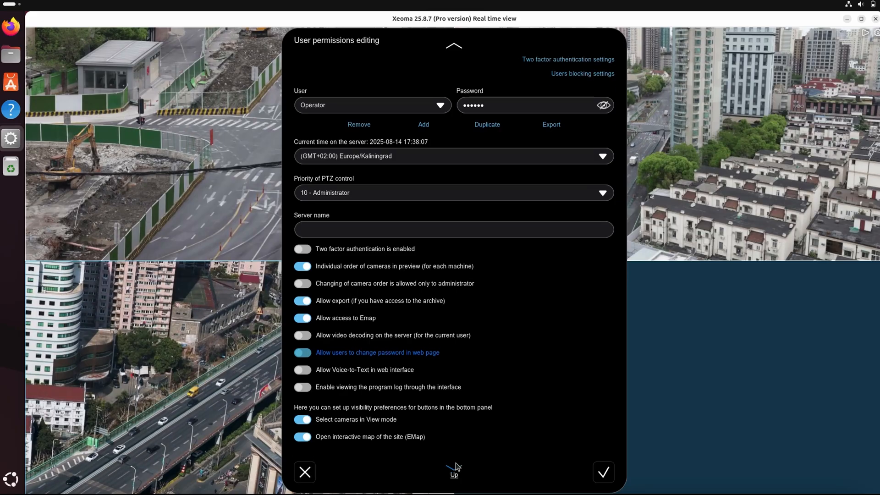
pyautogui.scroll(-2, 456, 467)
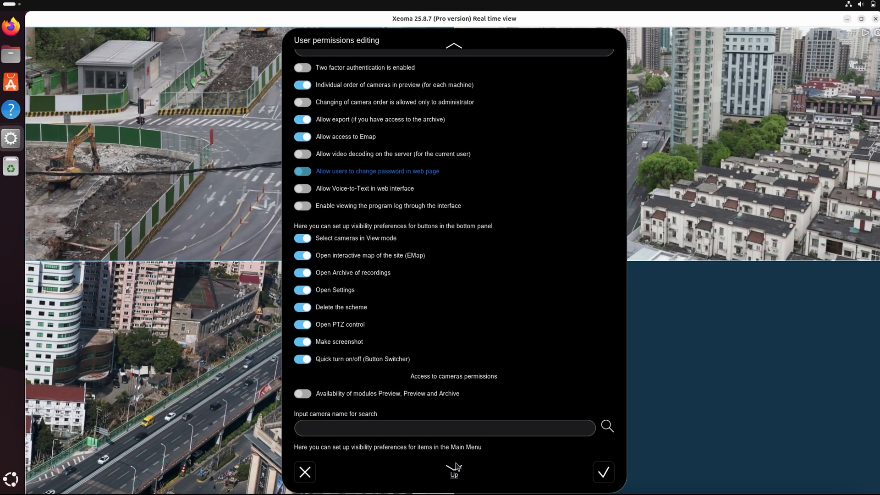
pyautogui.scroll(-4, 456, 467)
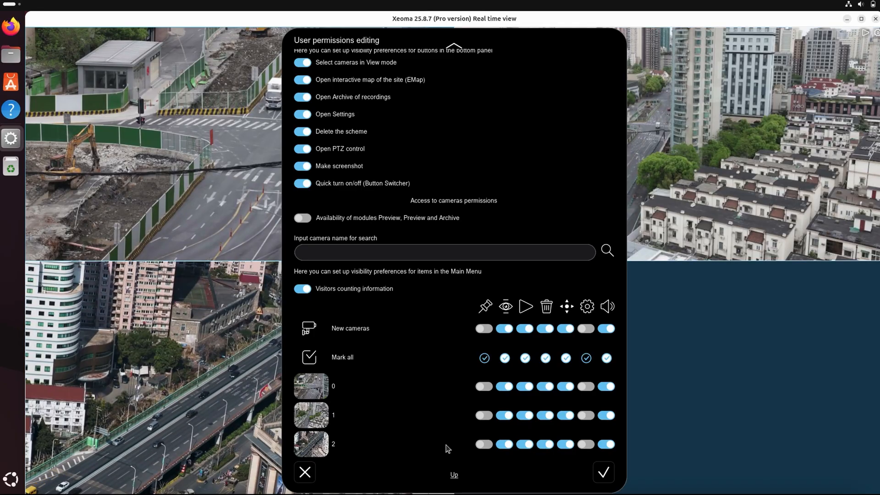
pyautogui.click(525, 387)
pyautogui.click(525, 416)
pyautogui.click(545, 415)
pyautogui.click(566, 386)
pyautogui.click(566, 415)
pyautogui.click(566, 444)
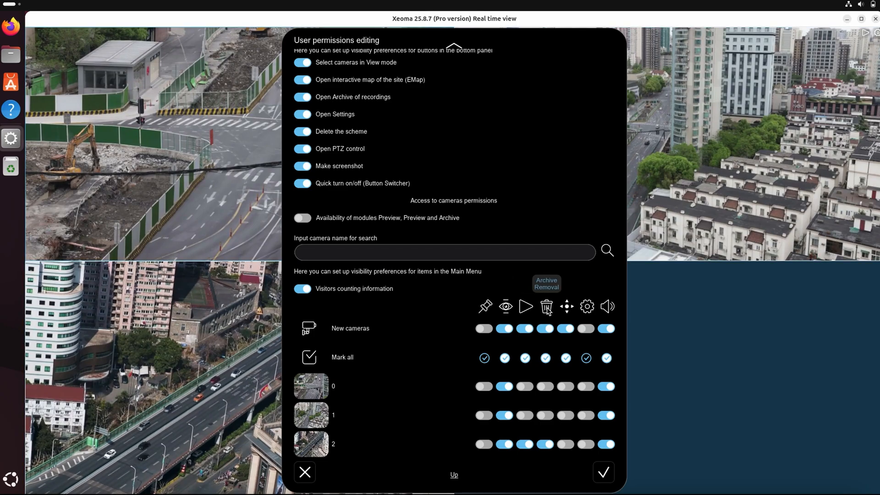
pyautogui.click(586, 386)
pyautogui.click(603, 472)
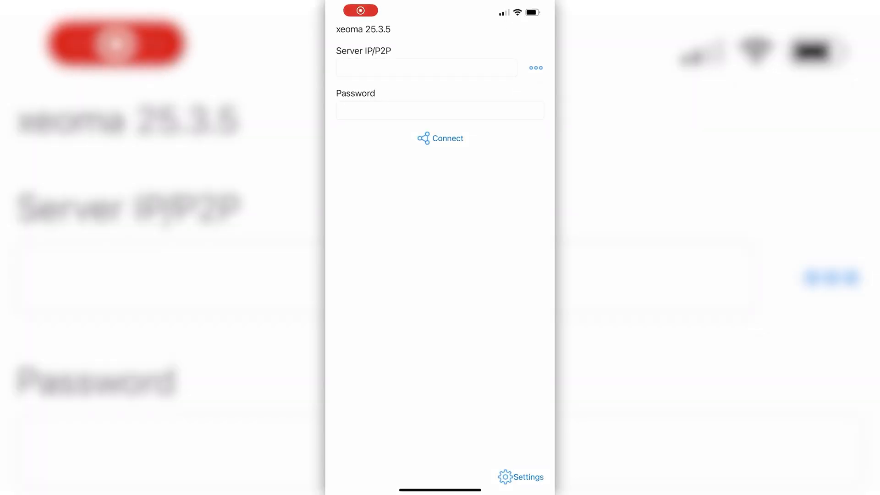
# Step: In the Xeoma mobile app, enter the server IP 10.211.55.8 and the server password for the connection
pyautogui.click(426, 68)
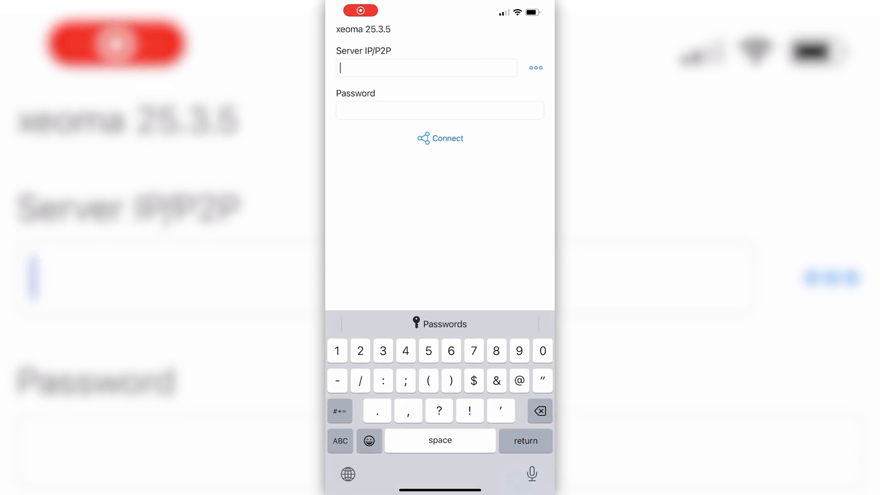
pyautogui.write('10.211')
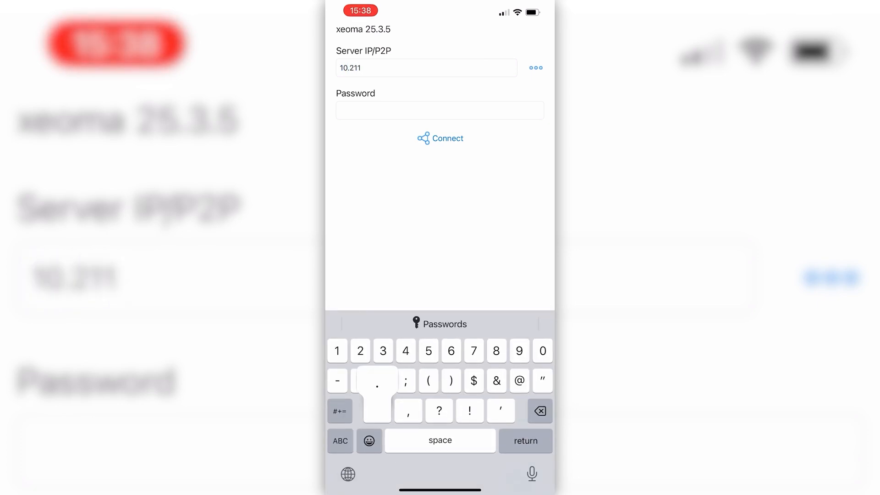
pyautogui.write('.55.8')
pyautogui.click(440, 111)
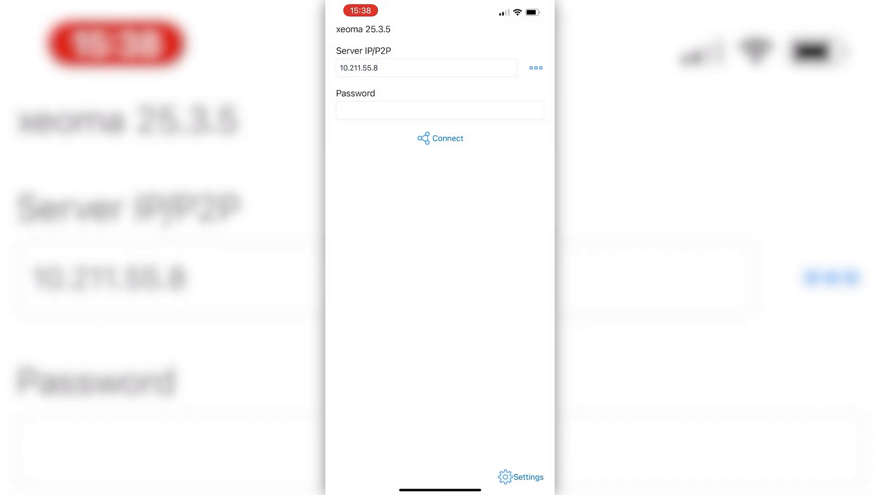
pyautogui.click(340, 441)
pyautogui.write('*****')
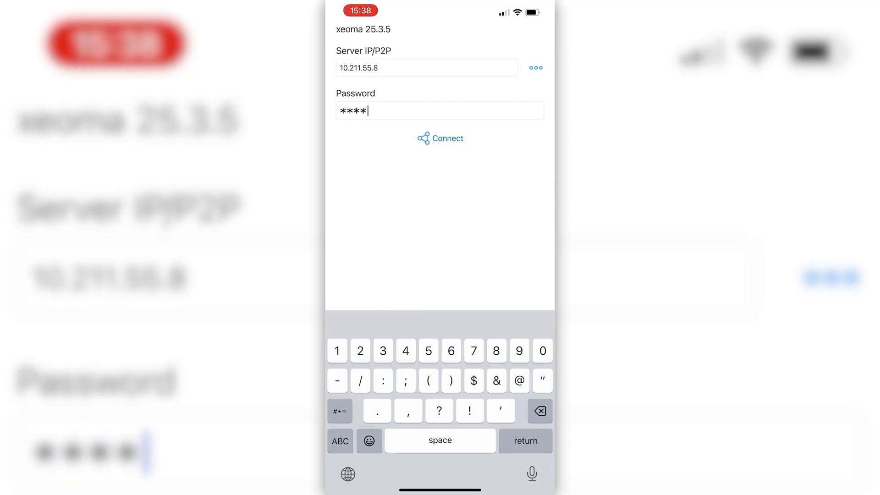
pyautogui.write('*')
pyautogui.click(341, 441)
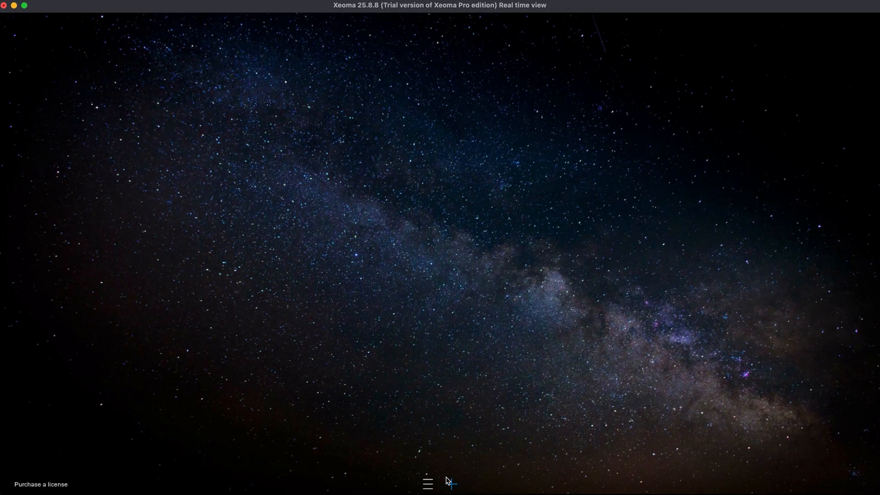
# Step: Switch to the Xeoma desktop client on the other computer and open its remote access connection dialog
pyautogui.click(431, 485)
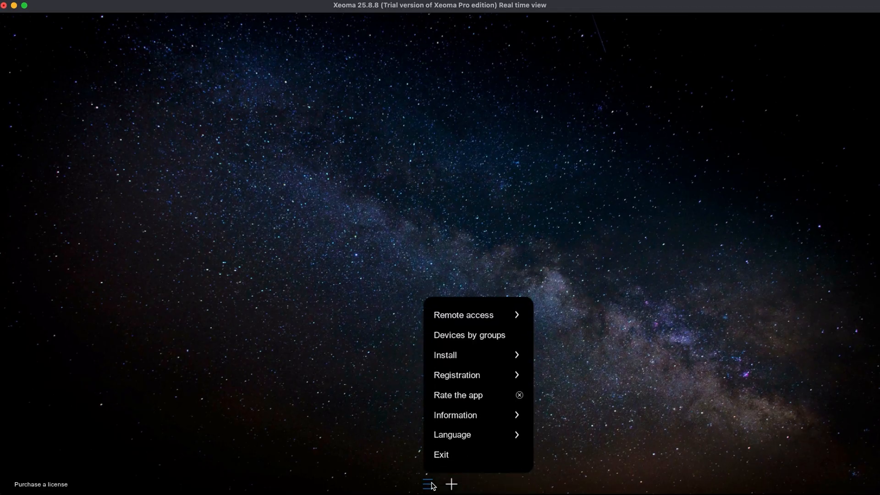
pyautogui.click(482, 316)
pyautogui.click(494, 318)
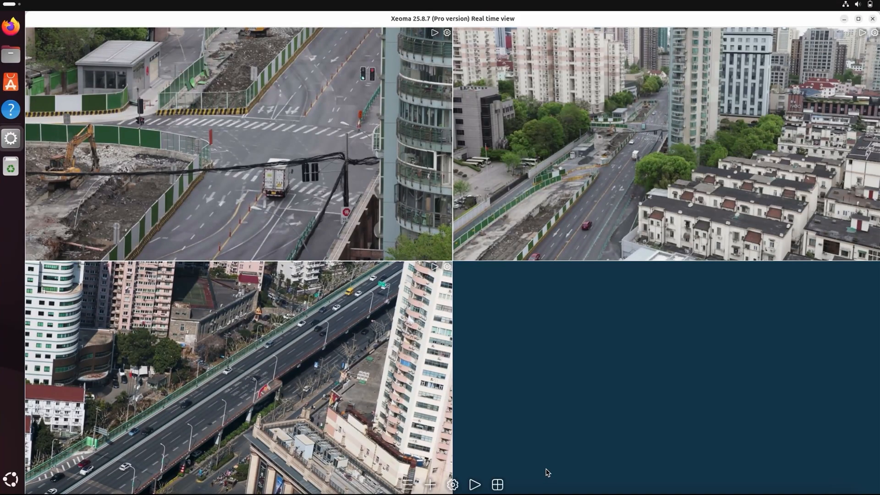
# Step: Enable the P2P connection option on the Linux Xeoma server and select its P2P address
pyautogui.click(410, 485)
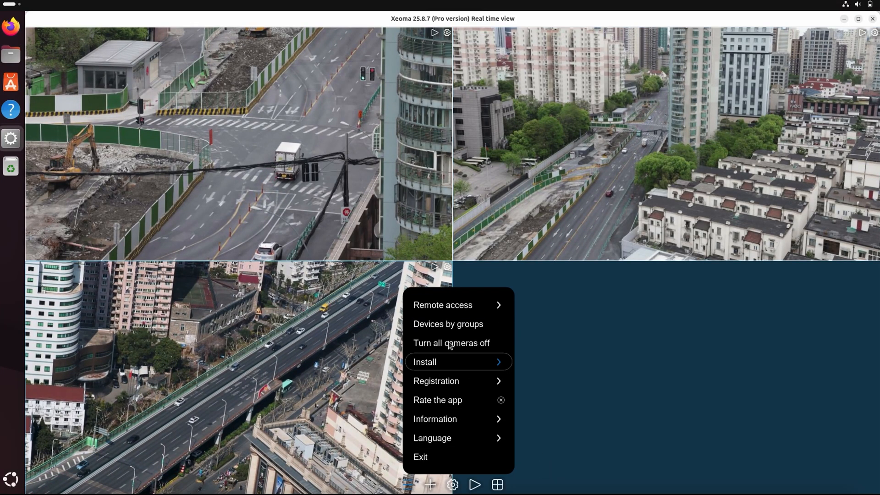
pyautogui.click(500, 304)
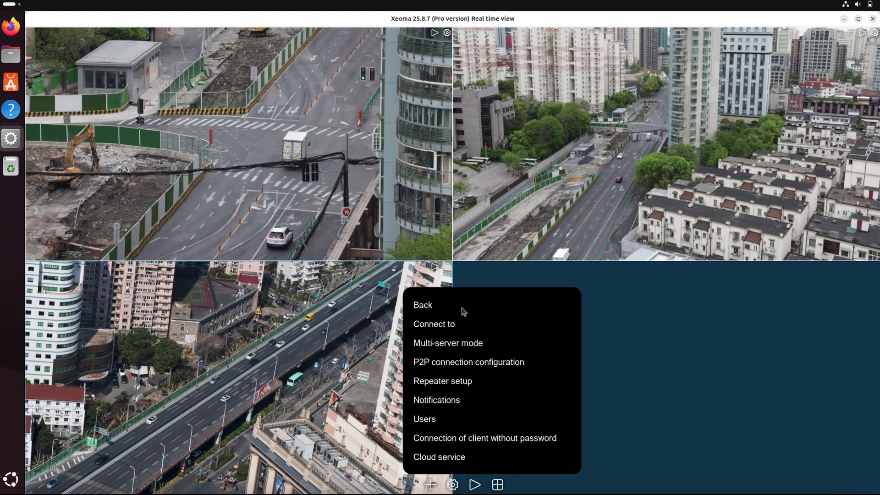
pyautogui.click(471, 365)
pyautogui.click(302, 189)
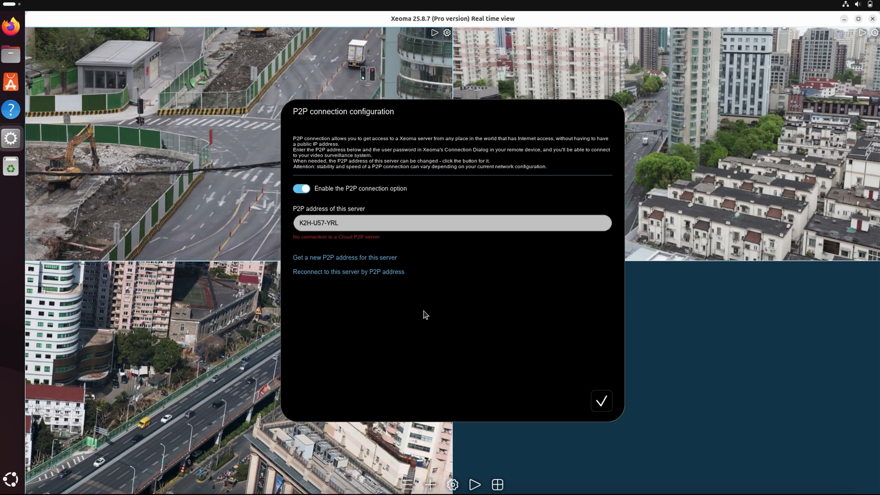
pyautogui.click(379, 228)
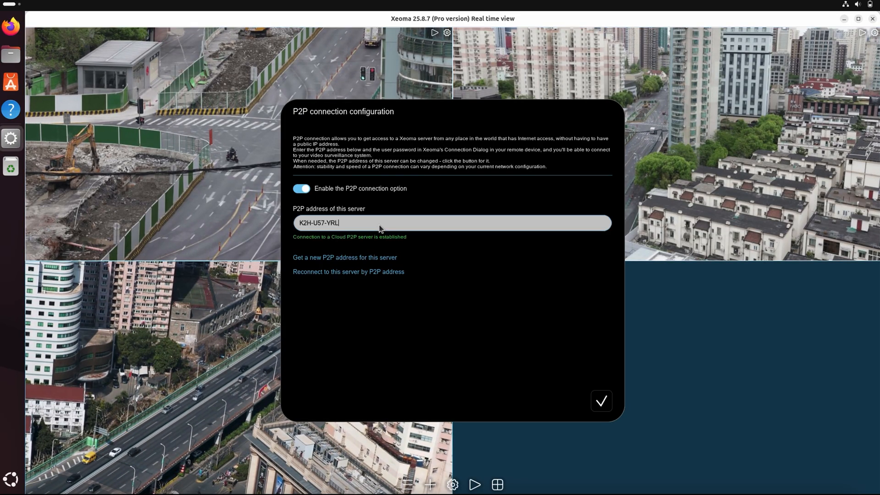
pyautogui.moveTo(380, 225); pyautogui.dragTo(292, 223)
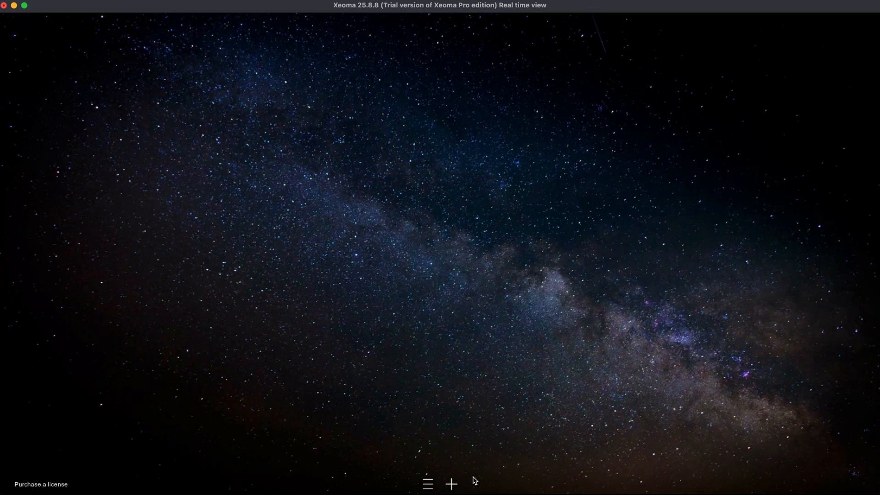
pyautogui.click(429, 484)
pyautogui.click(468, 323)
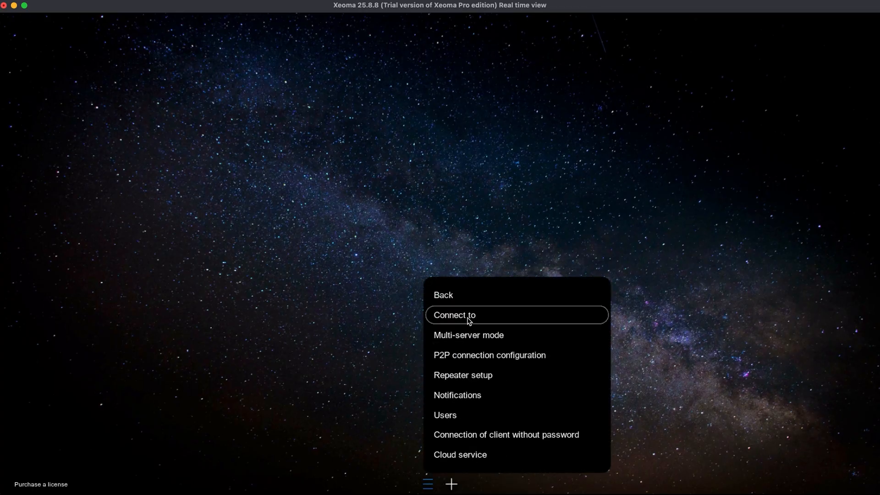
pyautogui.click(468, 315)
pyautogui.click(443, 220)
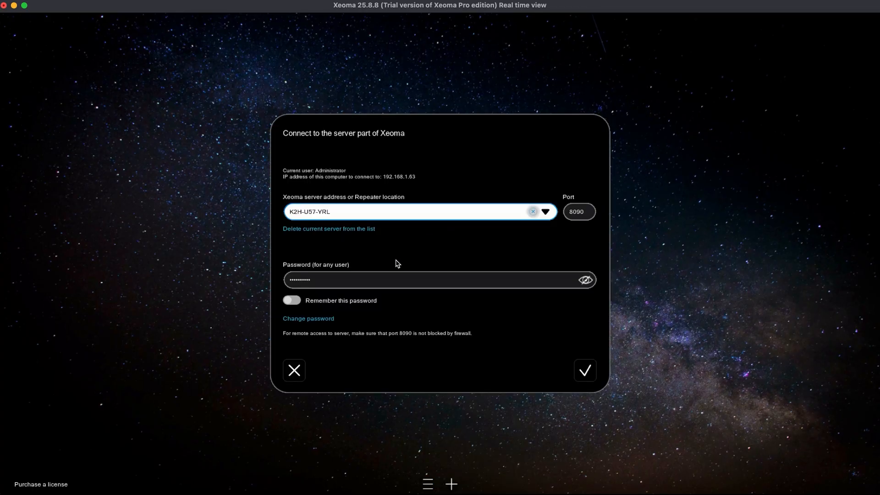
pyautogui.click(381, 281)
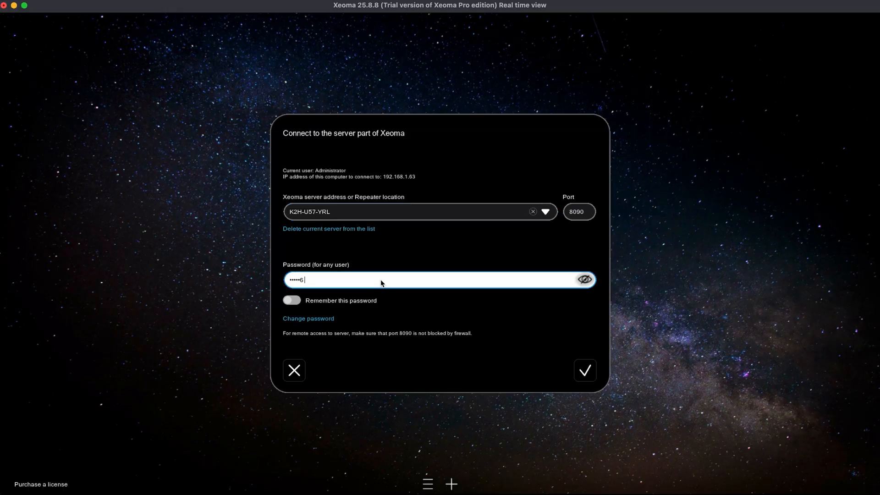
pyautogui.click(586, 369)
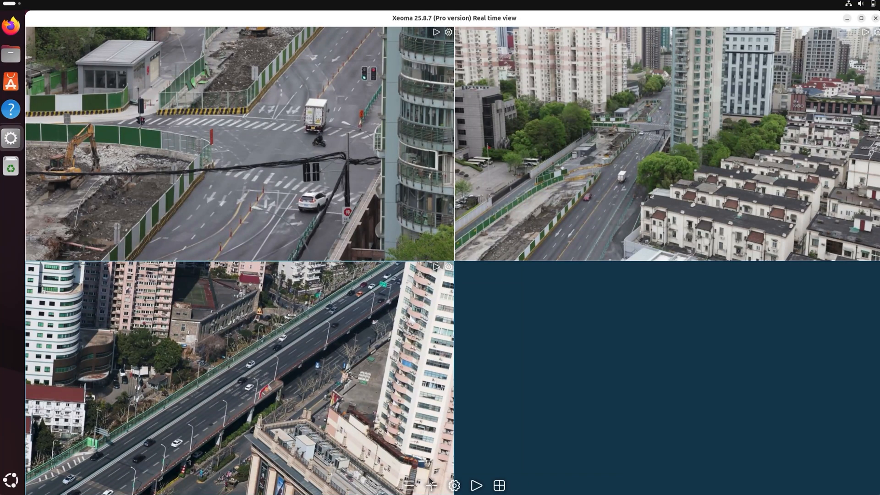
# Step: Turn on the Repeater on the Linux Xeoma server, and open the Repeater section of the Xeoma purchase page in the browser
pyautogui.click(411, 486)
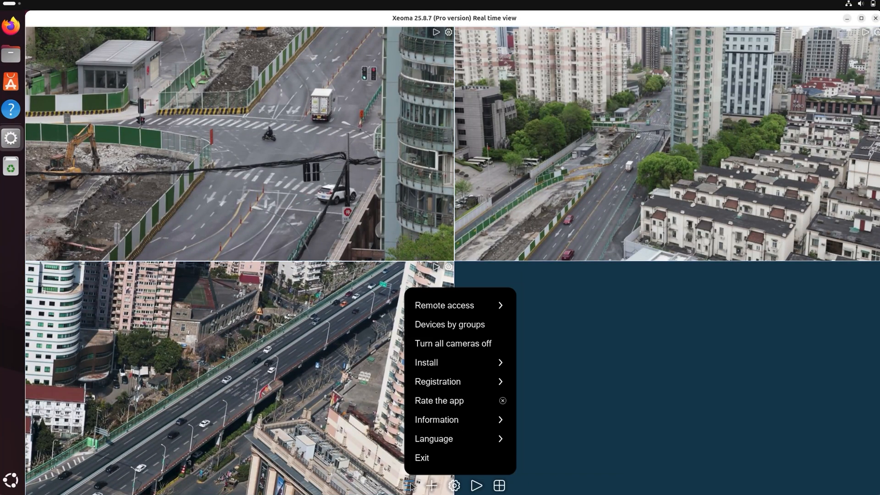
pyautogui.click(453, 305)
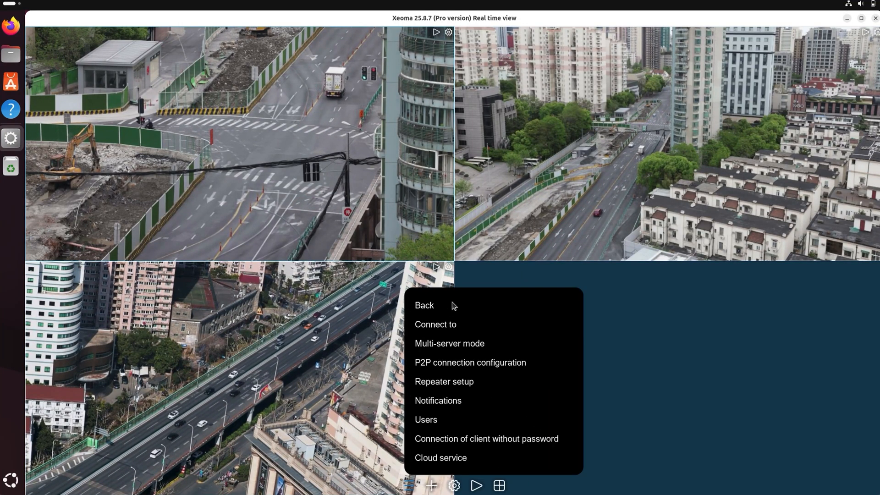
pyautogui.click(452, 382)
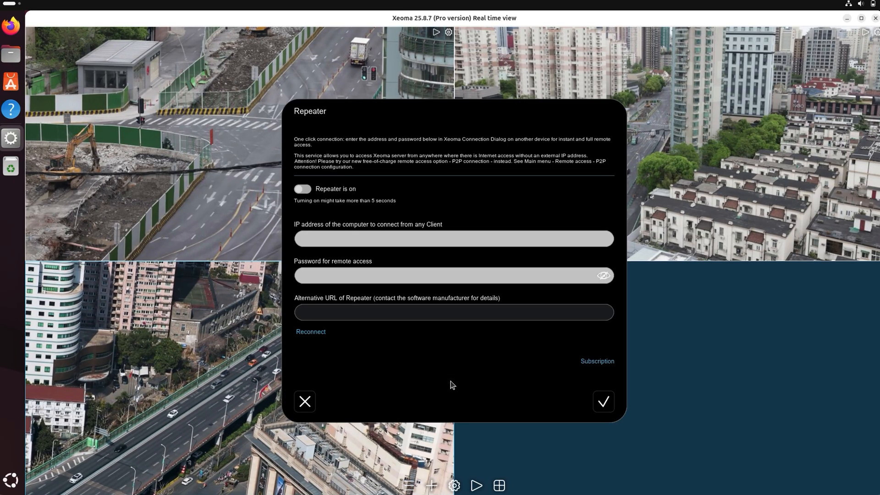
pyautogui.click(303, 189)
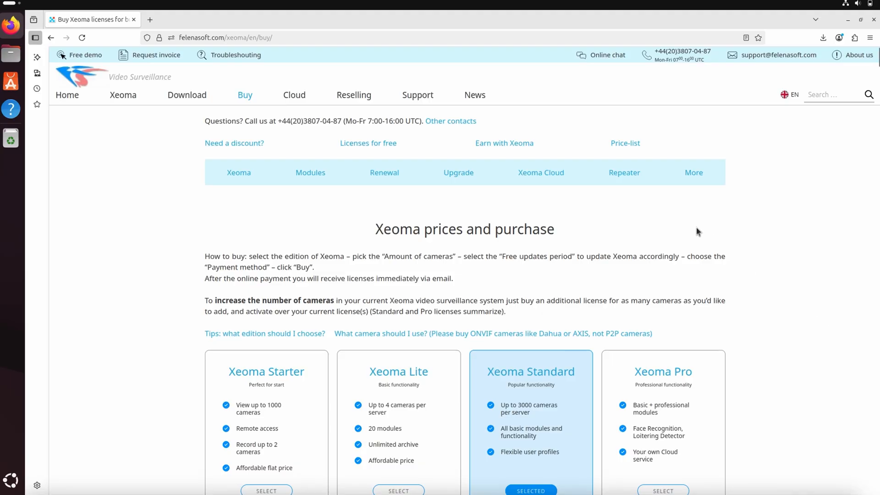
pyautogui.click(627, 173)
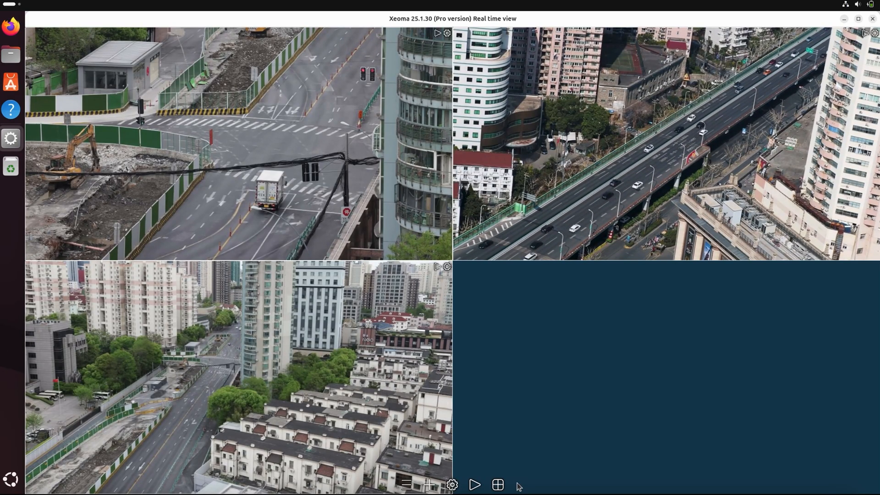
# Step: Check for program updates and start the update to Xeoma 25.3.5
pyautogui.click(407, 485)
pyautogui.click(438, 418)
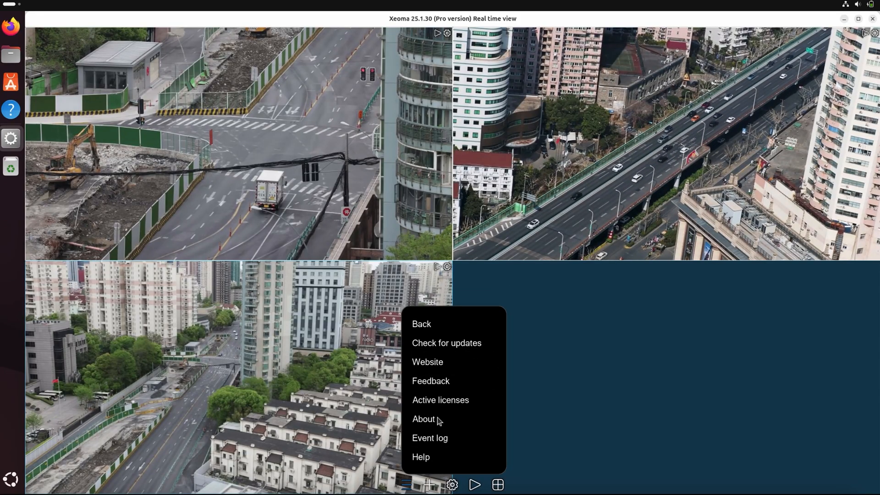
pyautogui.click(456, 344)
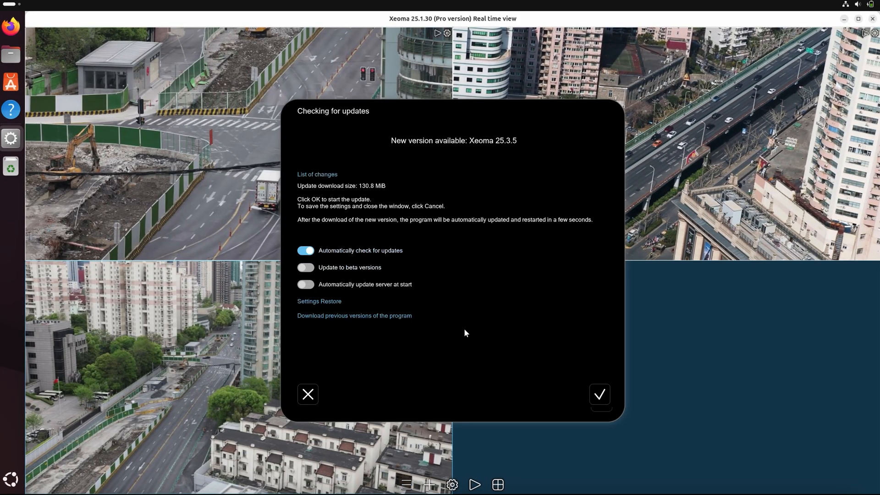
pyautogui.click(602, 399)
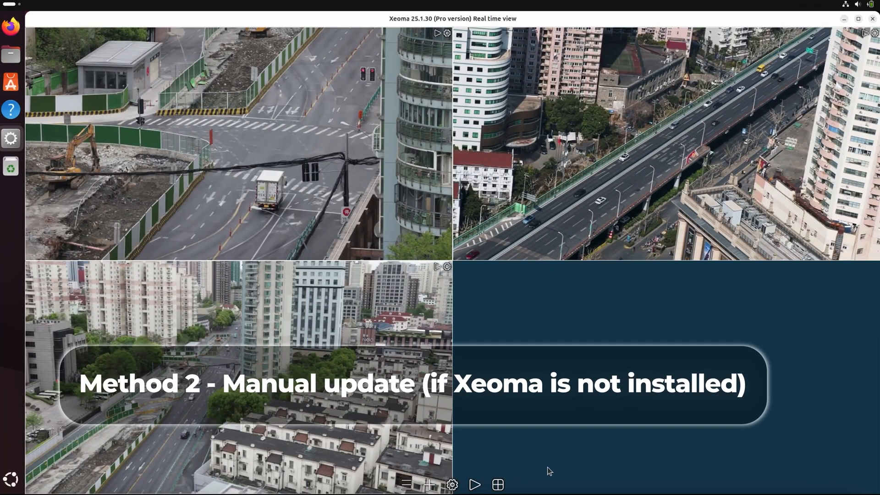
# Step: Close Xeoma 25.1.30, then launch Xeoma from the xeoma_25_8_7 folder in Downloads and accept the server connection dialog
pyautogui.click(872, 19)
pyautogui.click(348, 144)
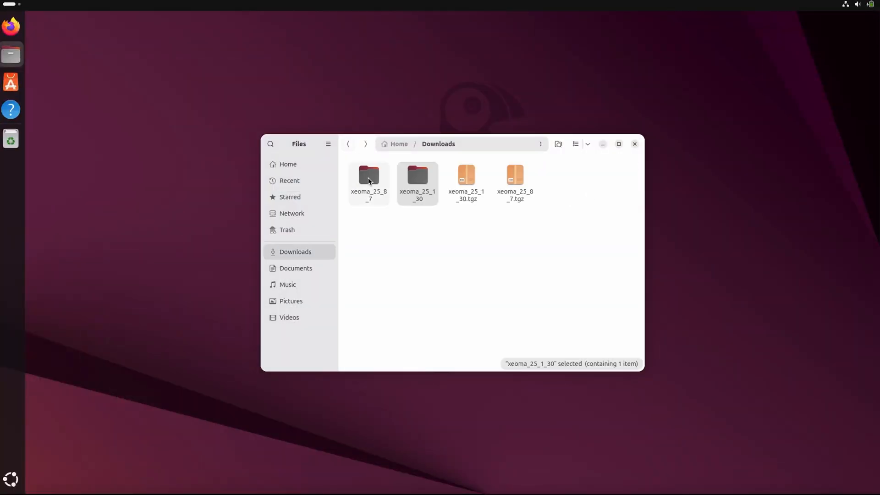
pyautogui.click(369, 180)
pyautogui.doubleClick(369, 180)
pyautogui.doubleClick(369, 178)
pyautogui.click(589, 371)
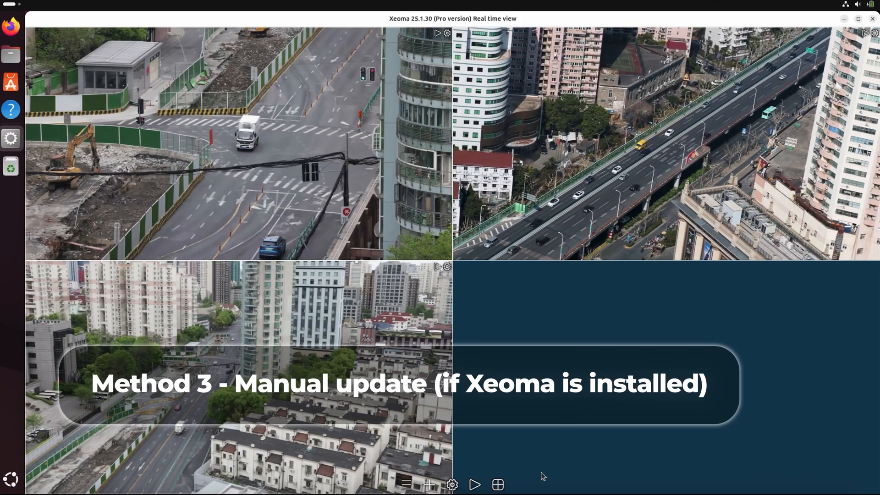
# Step: Uninstall Xeoma 25.1.30 except for its archive and settings, authorizing with the administrator password
pyautogui.click(407, 485)
pyautogui.click(433, 362)
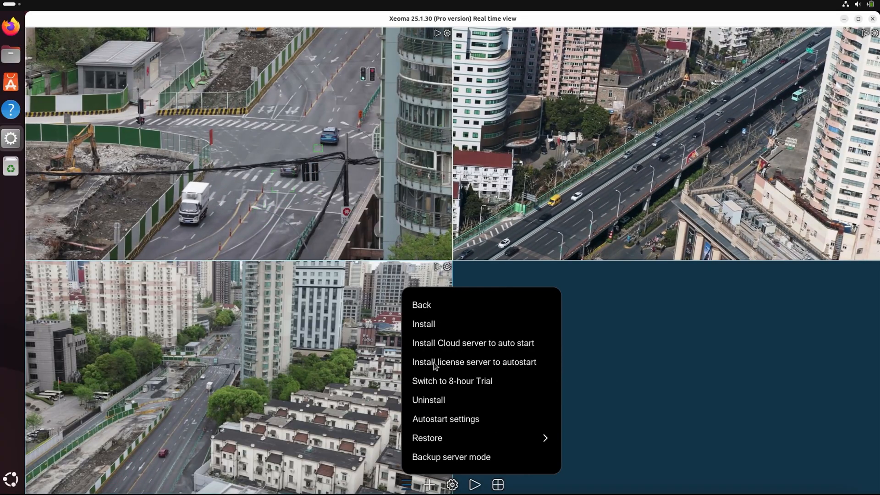
pyautogui.click(441, 401)
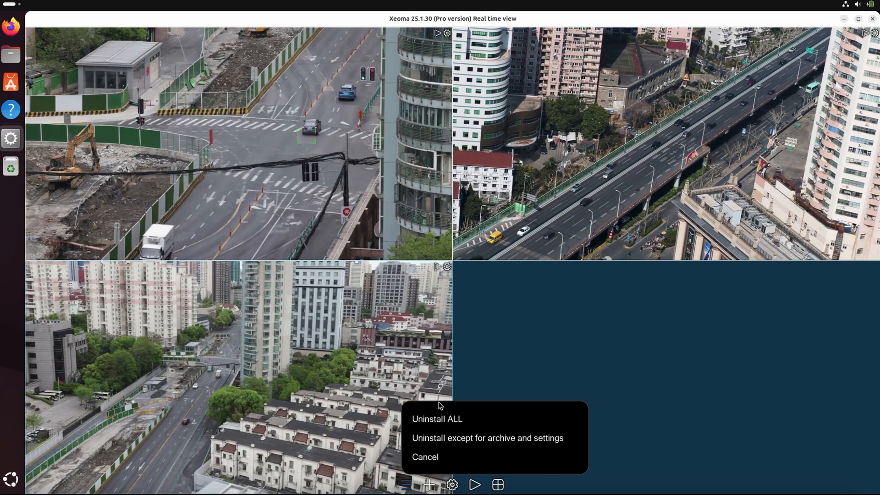
pyautogui.click(445, 439)
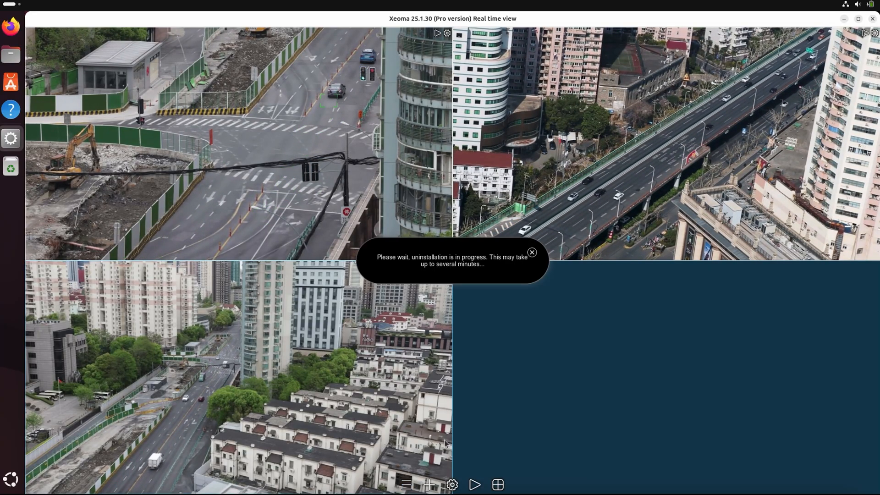
pyautogui.write('•••••••')
pyautogui.press('Return')
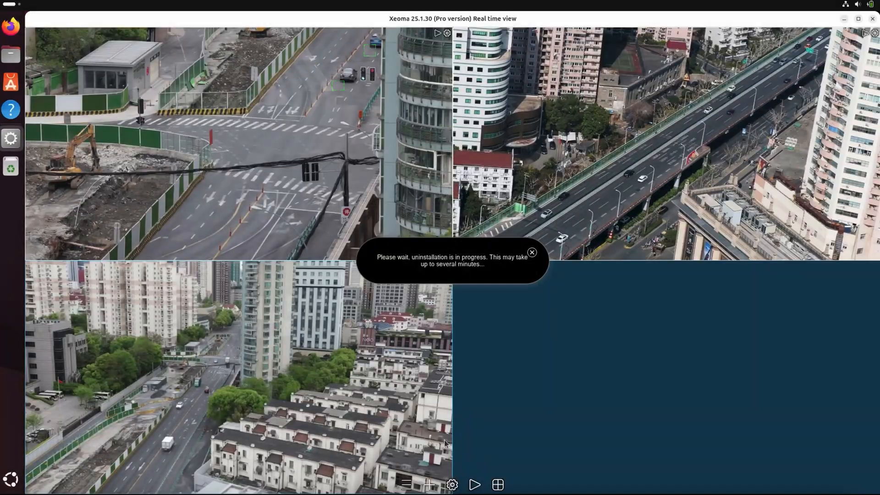
# Step: Launch Xeoma from the xeoma_25_8_7 folder in Downloads and start its server part on localhost
pyautogui.click(349, 144)
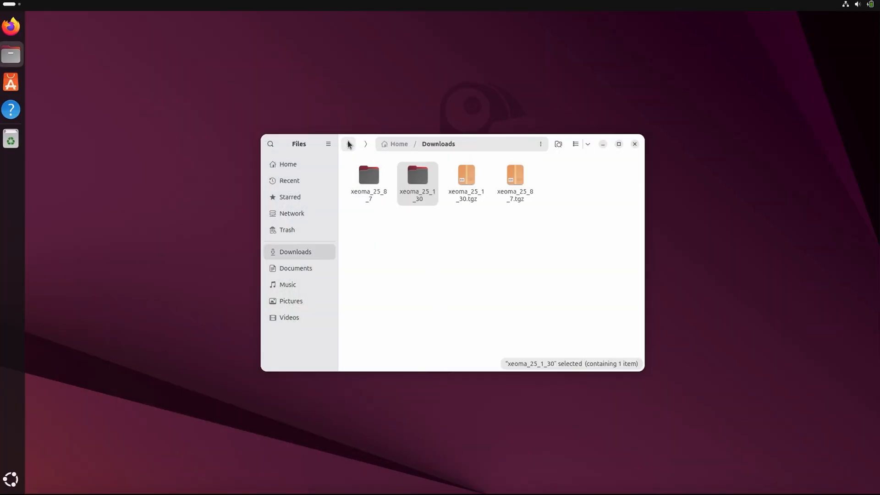
pyautogui.doubleClick(376, 184)
pyautogui.doubleClick(376, 183)
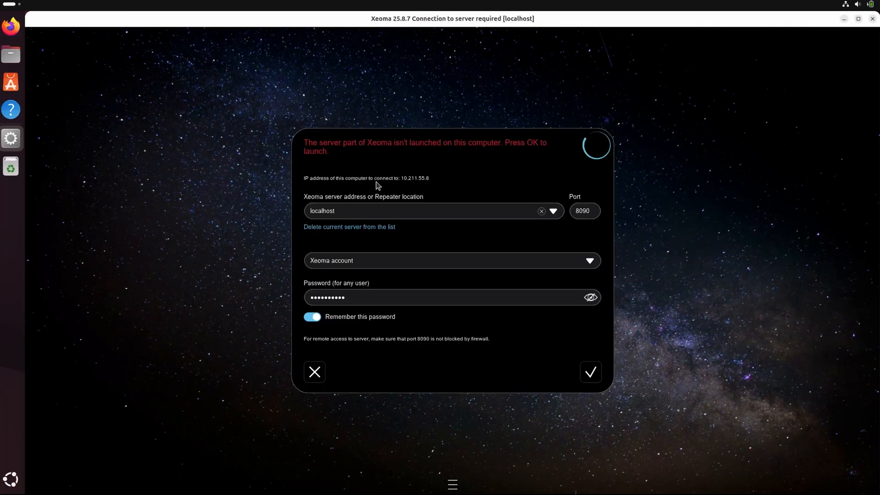
pyautogui.click(591, 373)
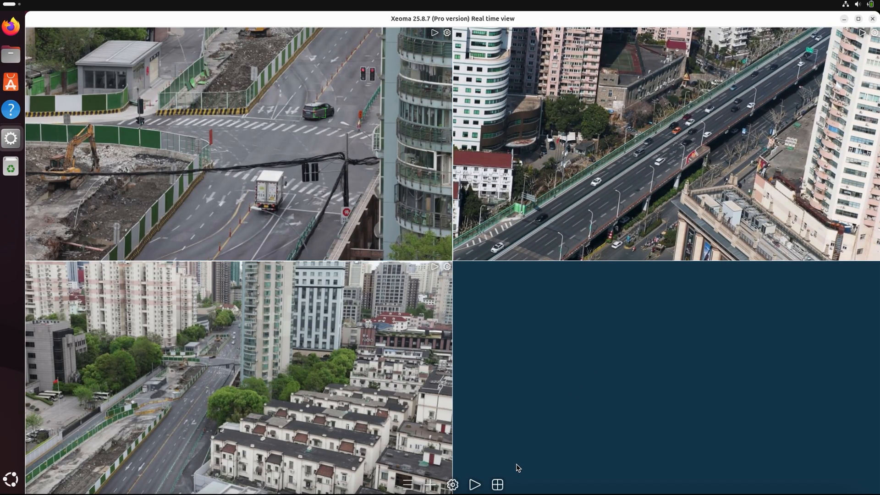
# Step: Install Xeoma 25.8.7 with the server autorun as a service, port 8090 and folder /usr/local/Xeoma/Xeoma, authorizing with the administrator password
pyautogui.click(412, 482)
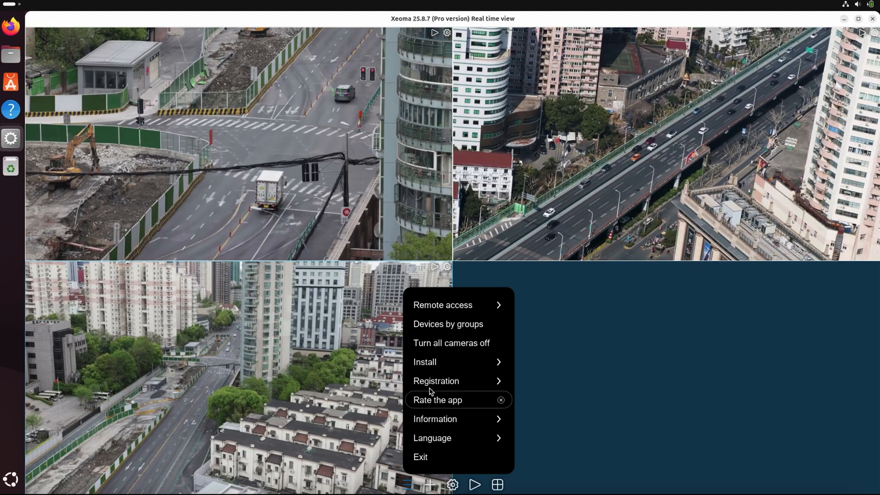
pyautogui.click(434, 367)
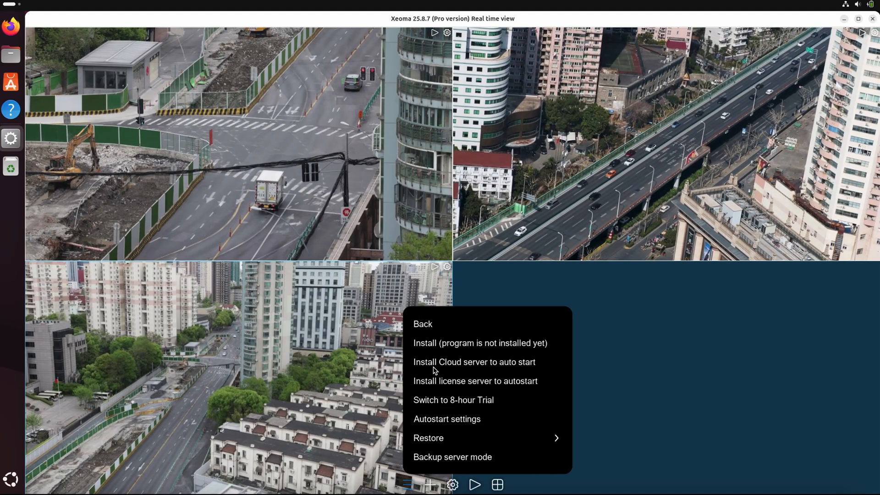
pyautogui.click(441, 344)
pyautogui.click(602, 401)
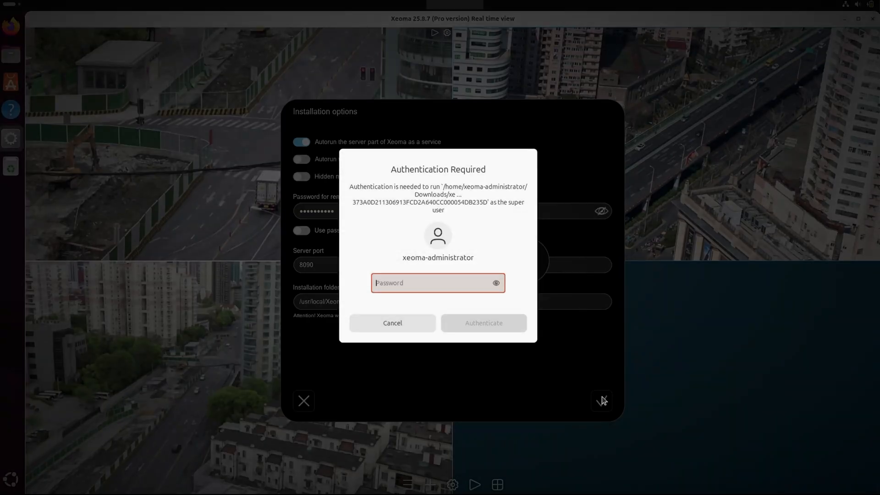
pyautogui.write('••••••')
pyautogui.press('Return')
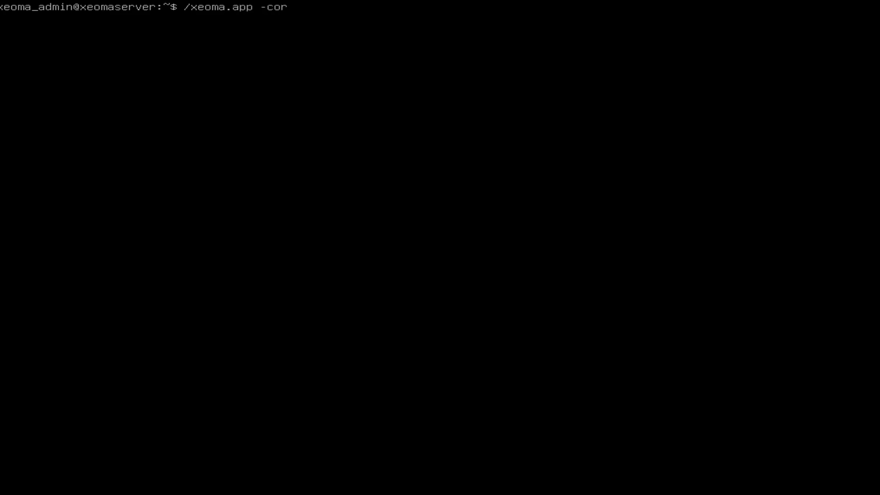
# Step: In the Linux server console, finish and run the xeoma.app command with the -core option
pyautogui.write('e')
pyautogui.press('Return')
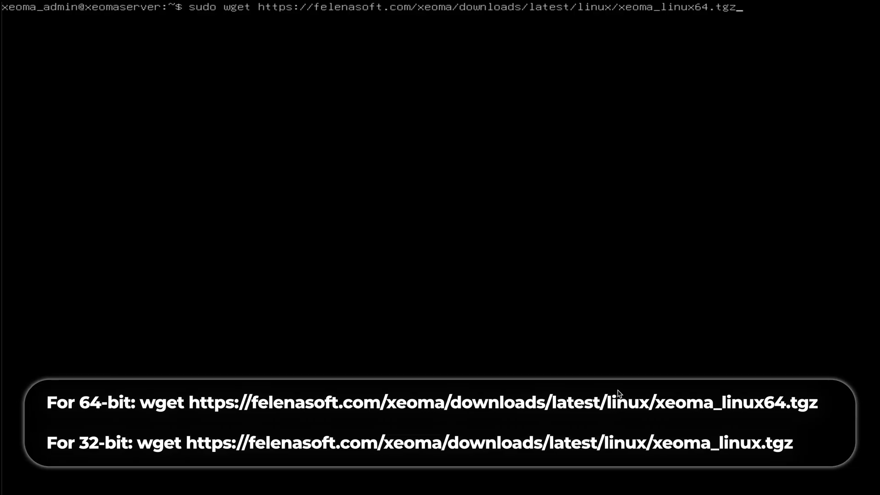
# Step: Download the 64-bit Xeoma archive xeoma_linux64.tgz from felenasoft.com with wget and extract it with tar -xvzf
pyautogui.press('Return')
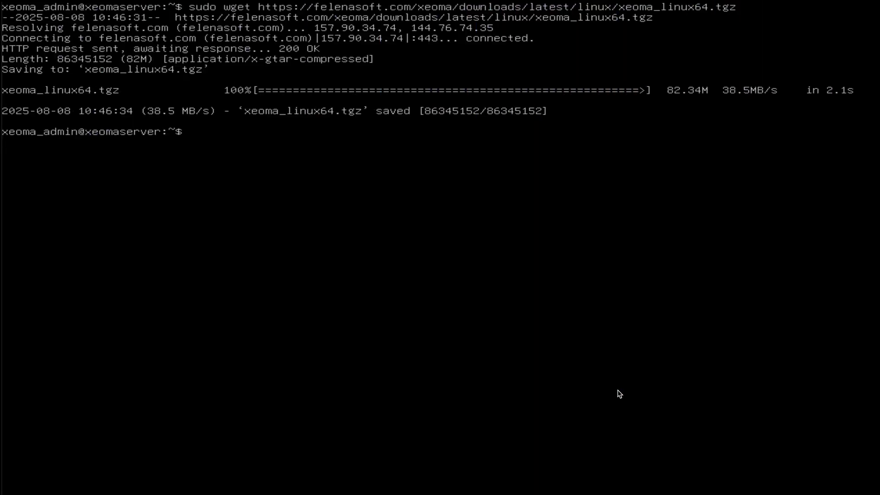
pyautogui.write('tar -xvz')
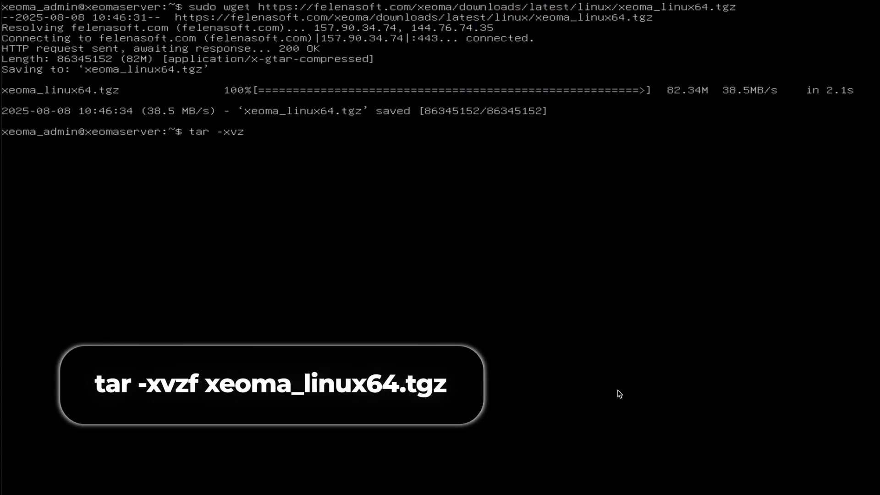
pyautogui.write('f xeom')
pyautogui.press('Tab')
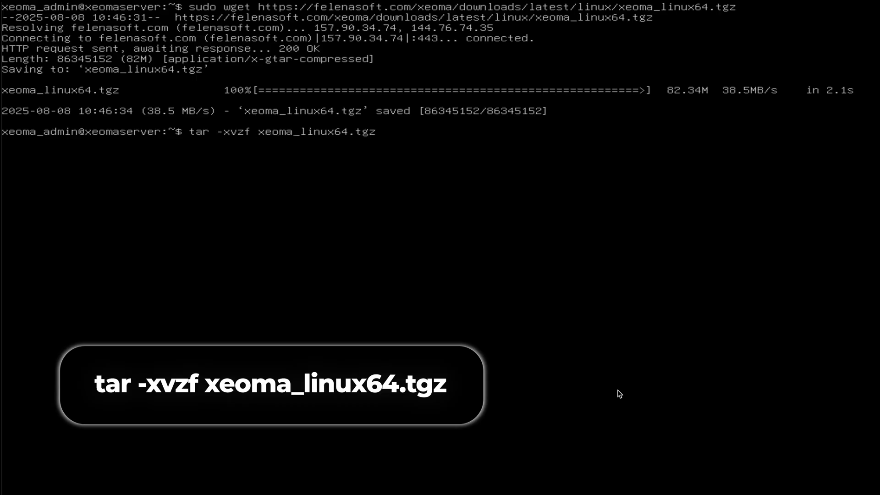
pyautogui.press('Return')
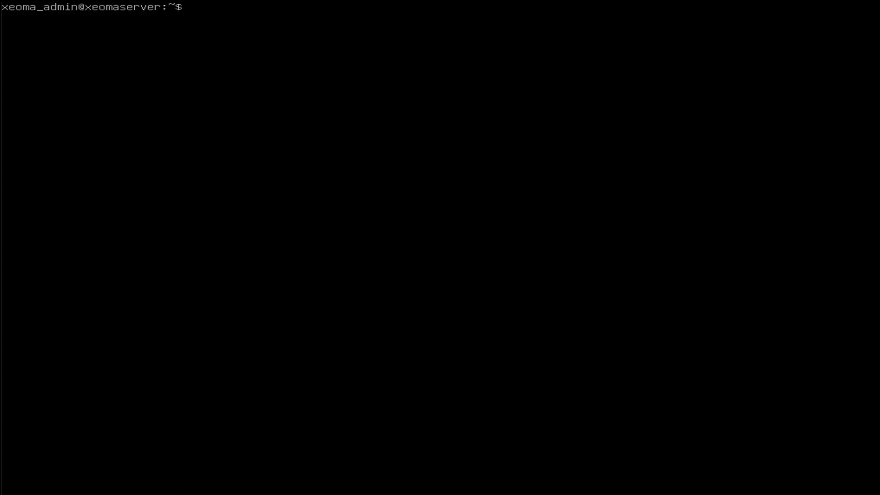
# Step: Display the list of Xeoma console commands with ./xeoma.app -help
pyautogui.write('./xeoma.app -help')
pyautogui.press('Return')
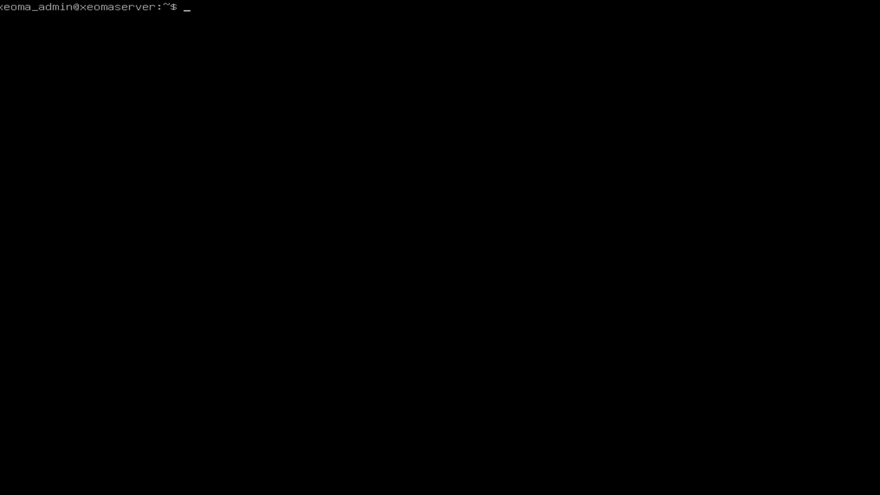
# Step: Start only the Xeoma server part with ./xeoma.app -core
pyautogui.write('./xeoma.app -core')
pyautogui.press('Return')
# Step: Install the Xeoma server to start automatically with sudo ./xeoma.app -install -coreauto
pyautogui.write('sudo ./xeoma.app -install -coreauto')
pyautogui.press('Return')
# Step: Display the server's network access password with sudo ./xeoma.app -showpassword
pyautogui.write('sudo ./xeoma.app ')
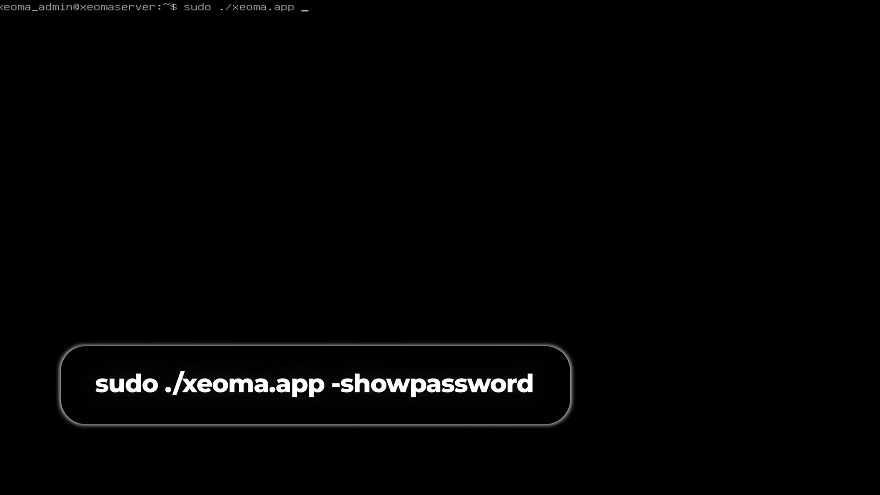
pyautogui.write('-showpassword')
pyautogui.press('Return')
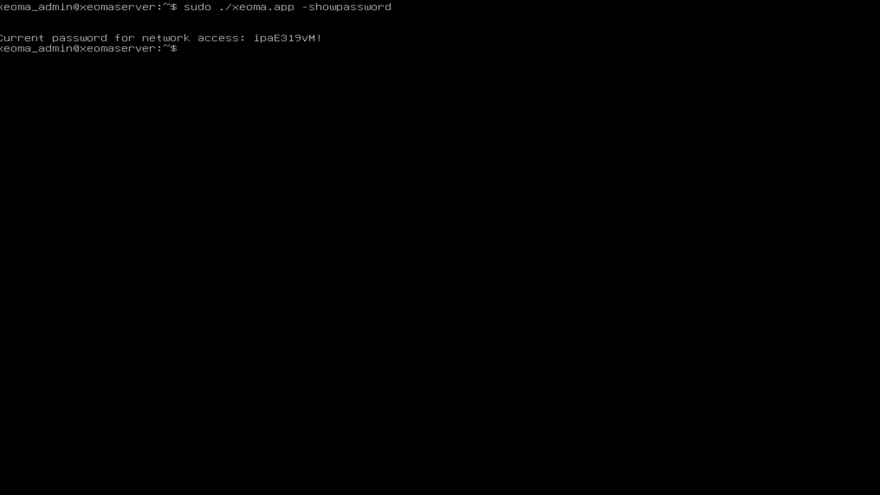
# Step: Set a new network access password for the server with sudo ./xeoma.app -setpassword followed by the password
pyautogui.hotkey('ctrl', 'l')
pyautogui.write('sudo ./xe')
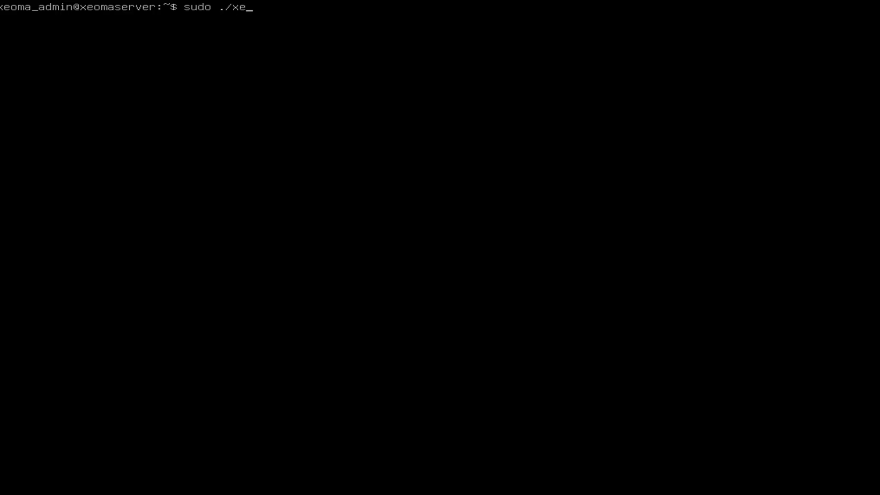
pyautogui.write('oma.app -setpassword')
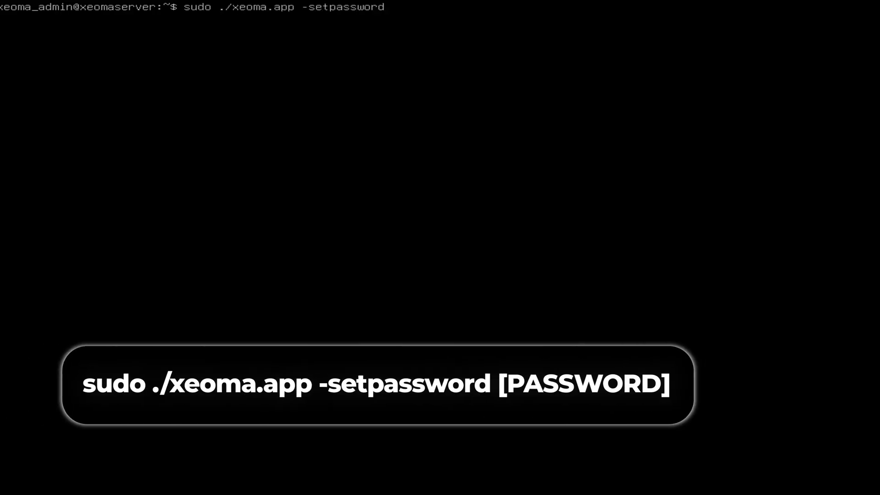
pyautogui.press('Return')
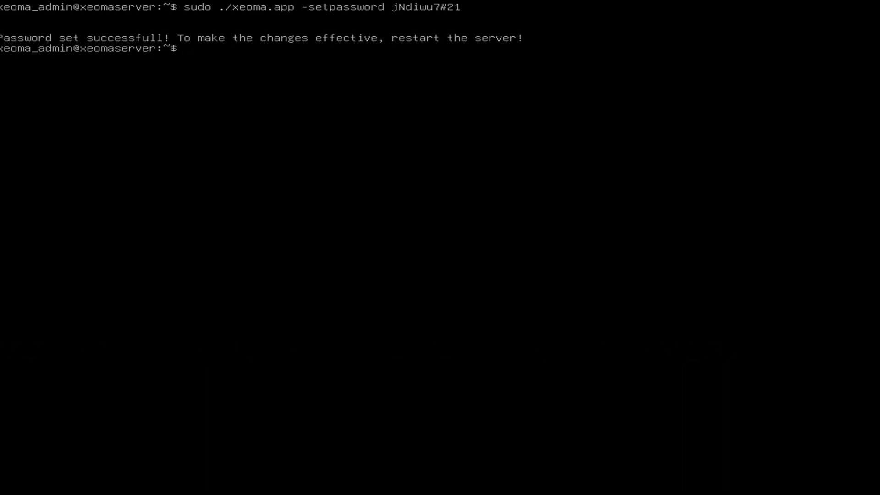
# Step: Restart the Xeoma service with sudo ./xeoma.app -restartservice
pyautogui.write('sud')
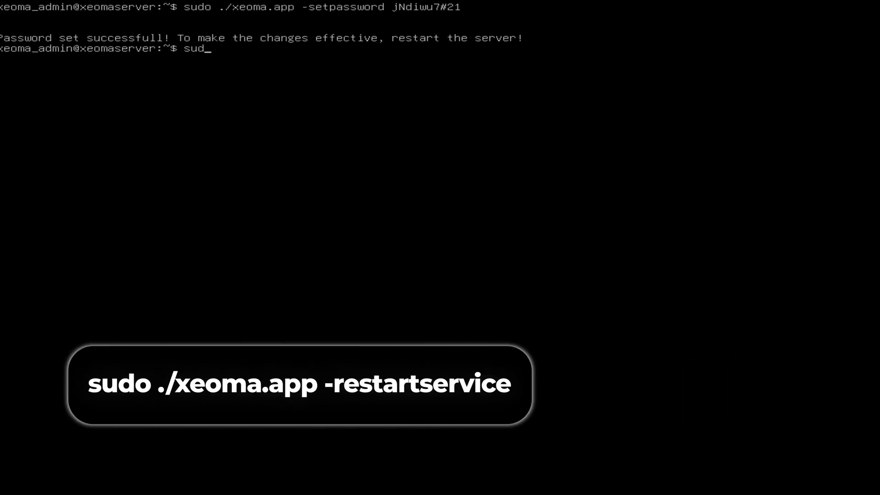
pyautogui.write('o ./xeoma.app -restartservice')
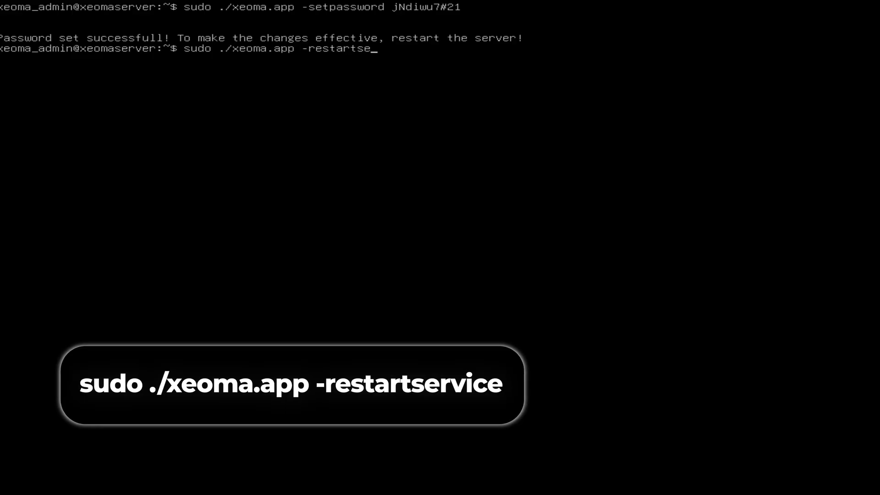
pyautogui.press('Return')
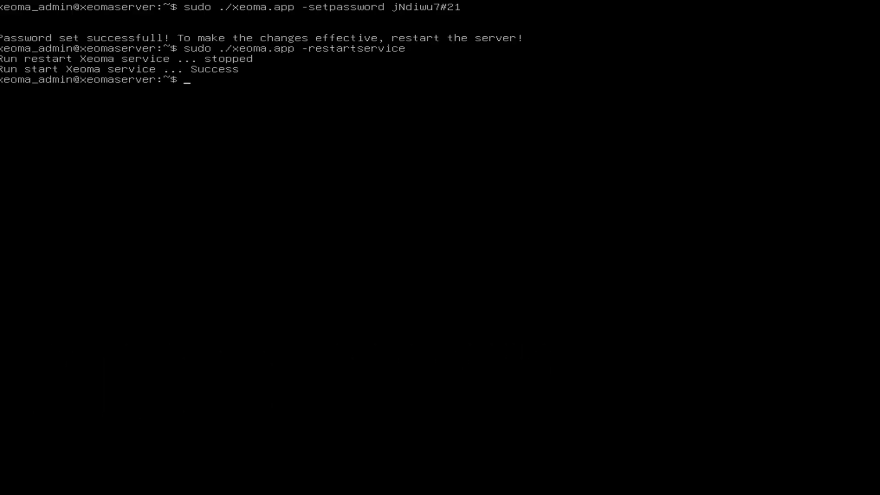
# Step: Activate the license online with sudo ./xeoma.app -activateOnline followed by the license key
pyautogui.hotkey('ctrl', 'l')
pyautogui.press('Return')
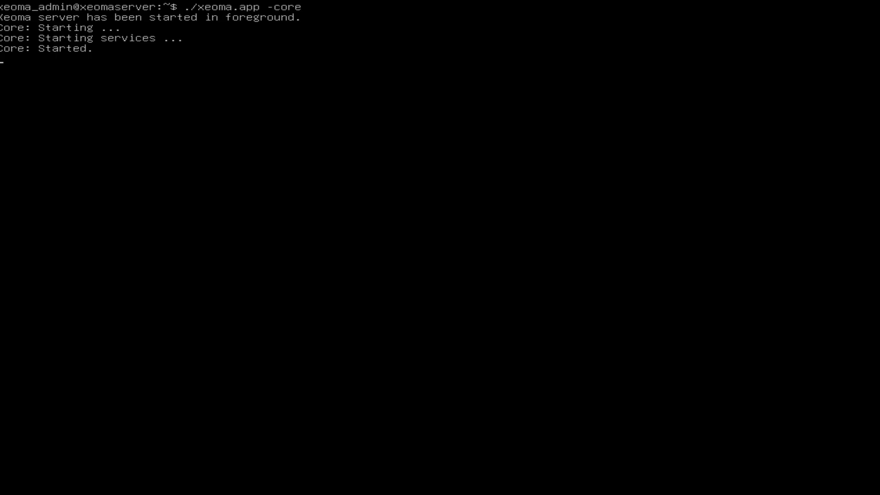
pyautogui.hotkey('ctrl', 'c')
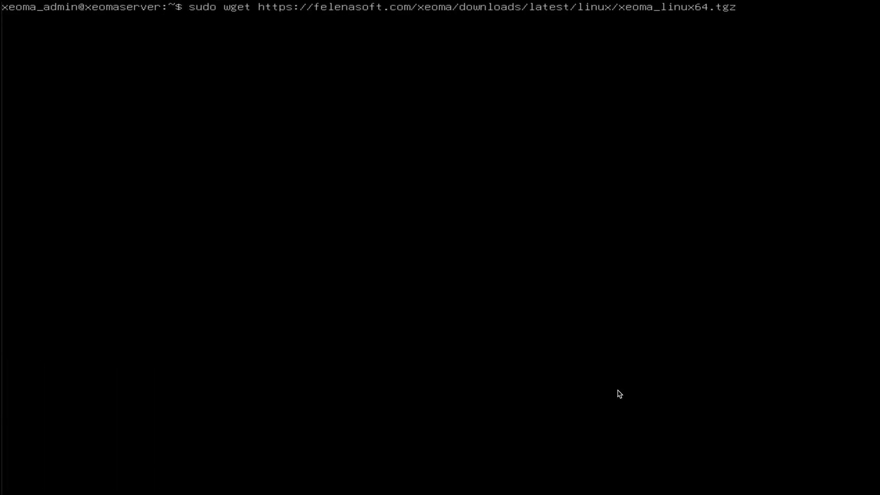
pyautogui.press('Return')
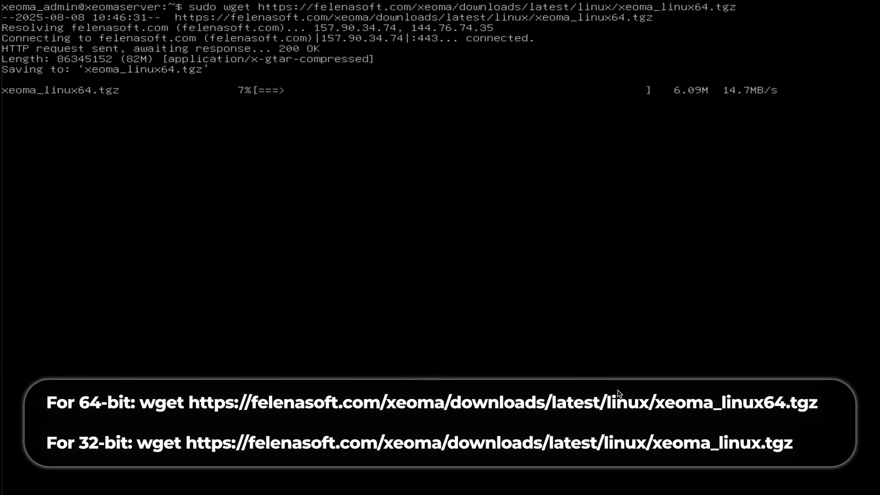
# Step: Extract the downloaded archive with tar -xvzf xeoma_linux64.tgz
pyautogui.write('tar -xvzf xeoma_linux64.tgz')
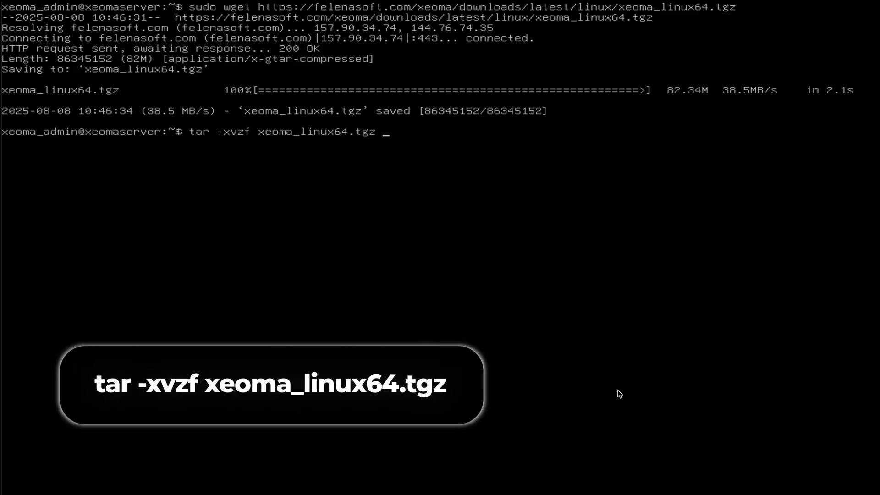
pyautogui.press('Return')
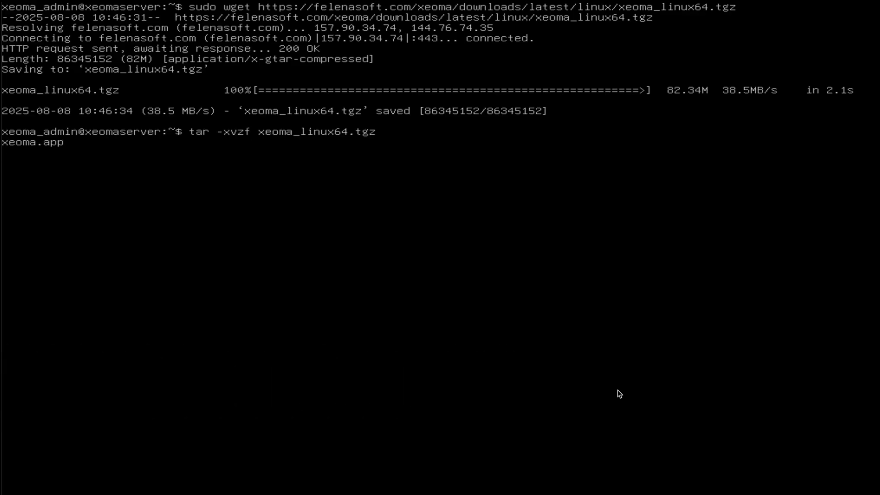
# Step: Clear the console and start only the updated server part with ./xeoma.app -core
pyautogui.hotkey('ctrl', 'l')
pyautogui.write('./xeoma.app ')
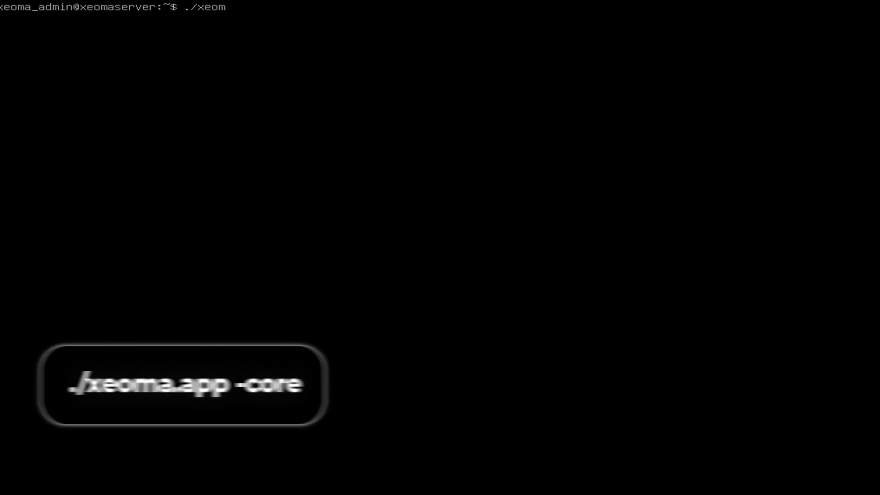
pyautogui.write('-core')
pyautogui.press('Return')
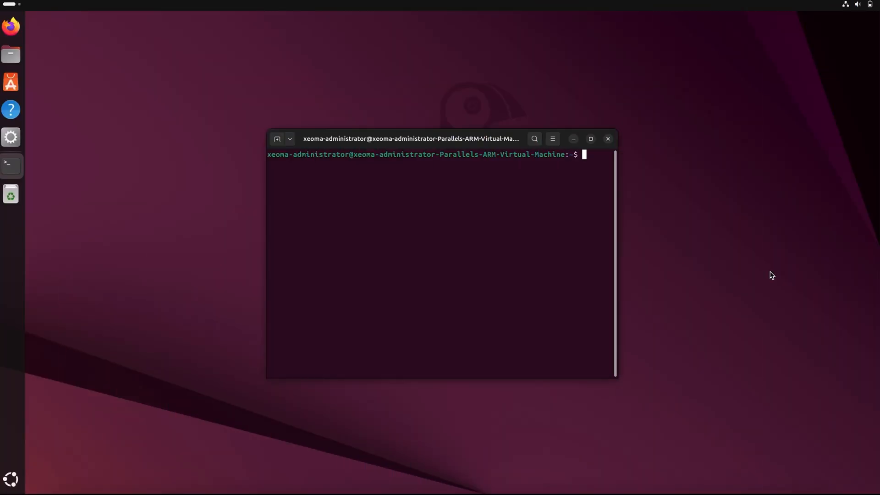
# Step: In the Ubuntu desktop terminal, look up the running Xeoma processes with ps ax | grep xeoma
pyautogui.write('ps ax | grep xeoma')
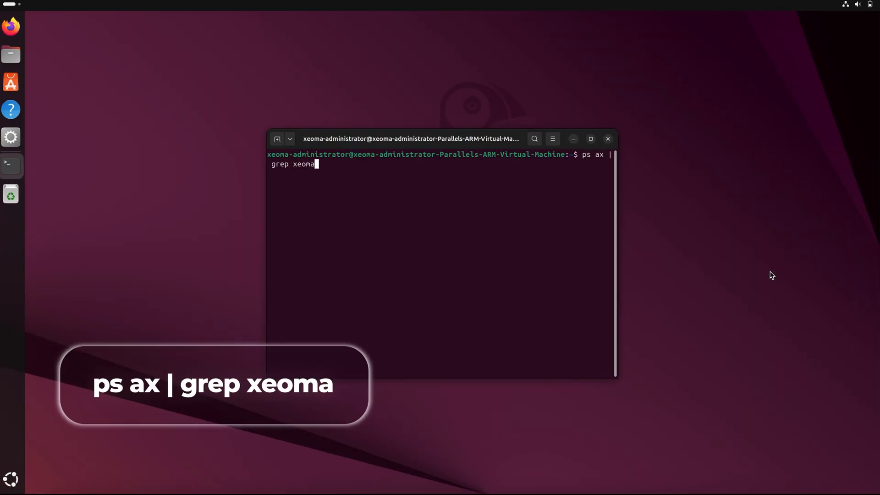
pyautogui.press('Return')
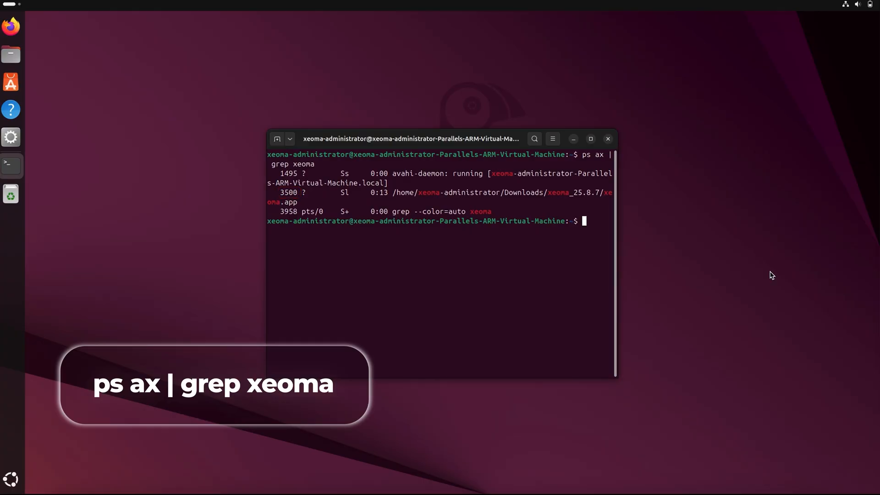
# Step: Terminate the running xeoma.app process with kill 3500
pyautogui.write('kill 3')
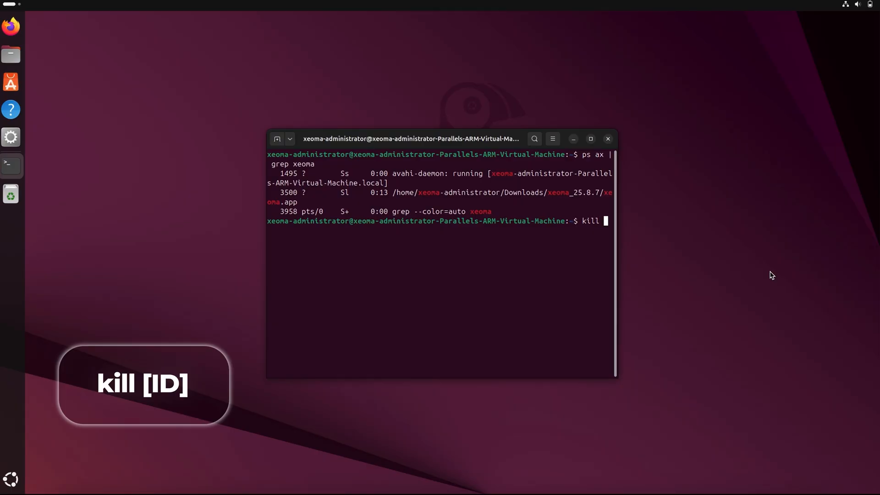
pyautogui.write('500')
pyautogui.press('Return')
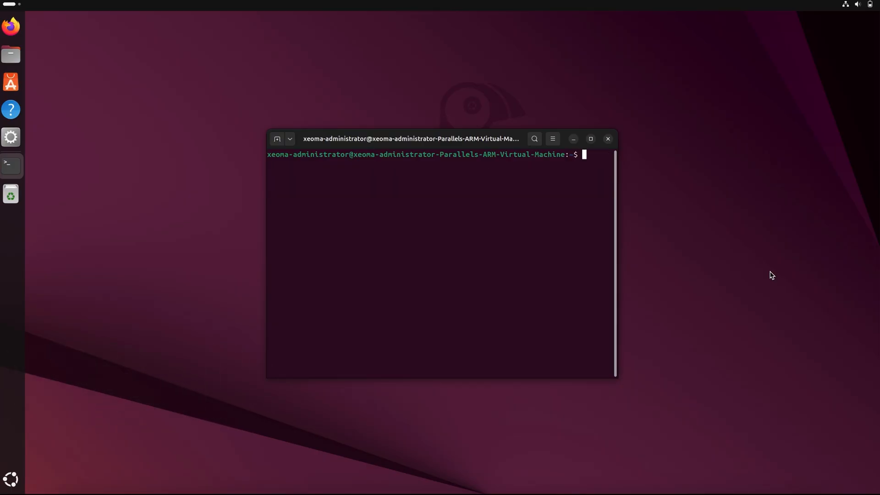
pyautogui.write('wget https://felenasof')
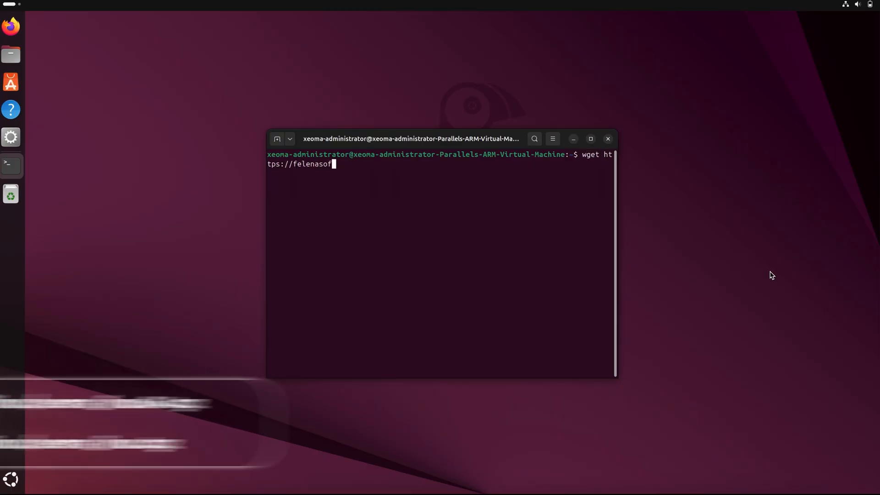
pyautogui.write('t.com/xeoma/downloads/latest/linux/xeoma_linux_arm8.tgz')
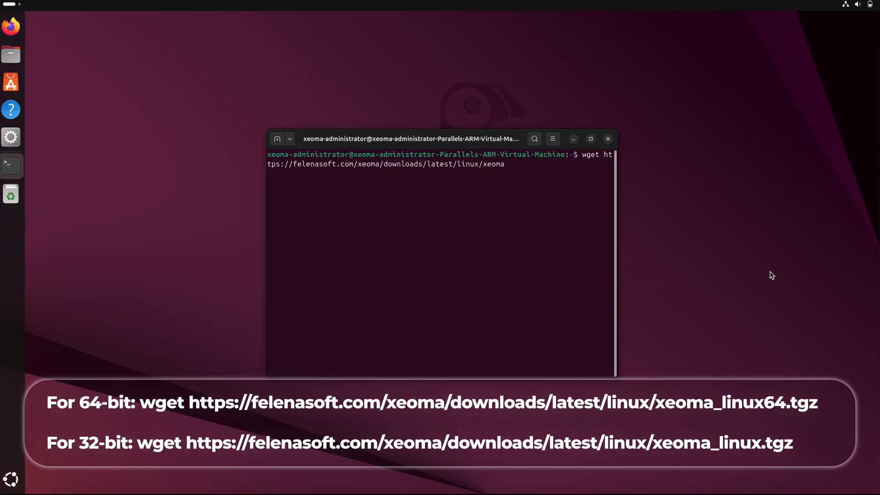
pyautogui.press('Return')
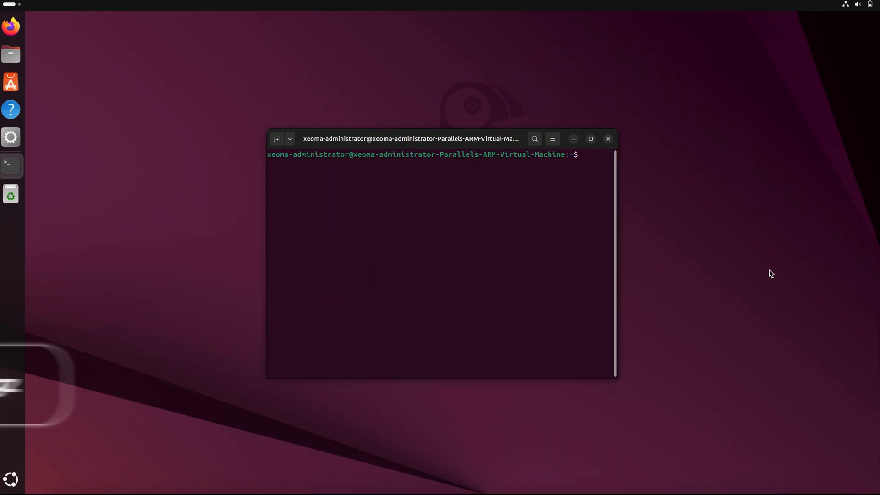
# Step: Extract the ARM archive with tar -xvxf xeoma_linux_arm8.tgz
pyautogui.write('tar ')
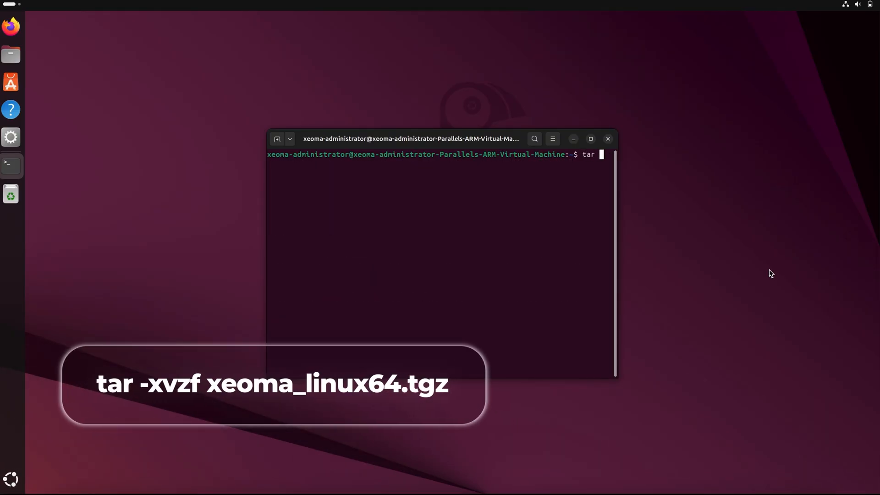
pyautogui.write('-xvzf xeoma_linux_arm8.tgz')
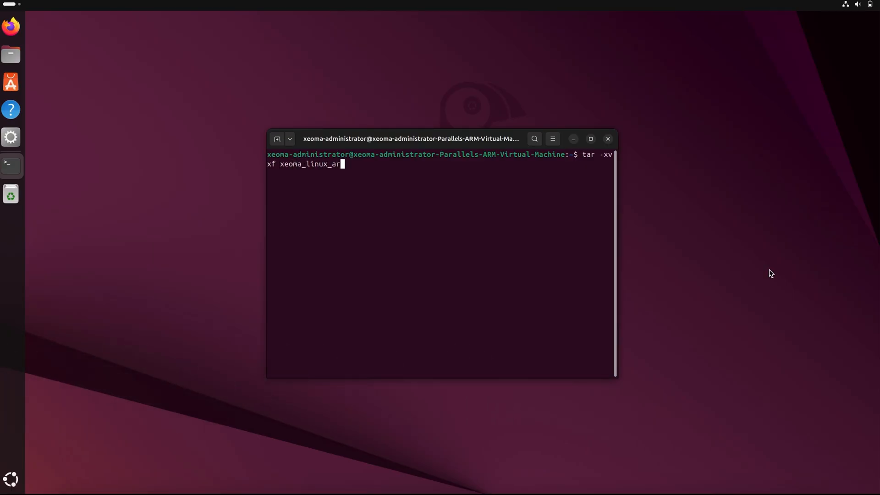
pyautogui.press('Return')
# Step: Start the server part of the extracted ARM version with ./xeoma.app -core
pyautogui.write('./xeoma.app -core')
pyautogui.press('Return')
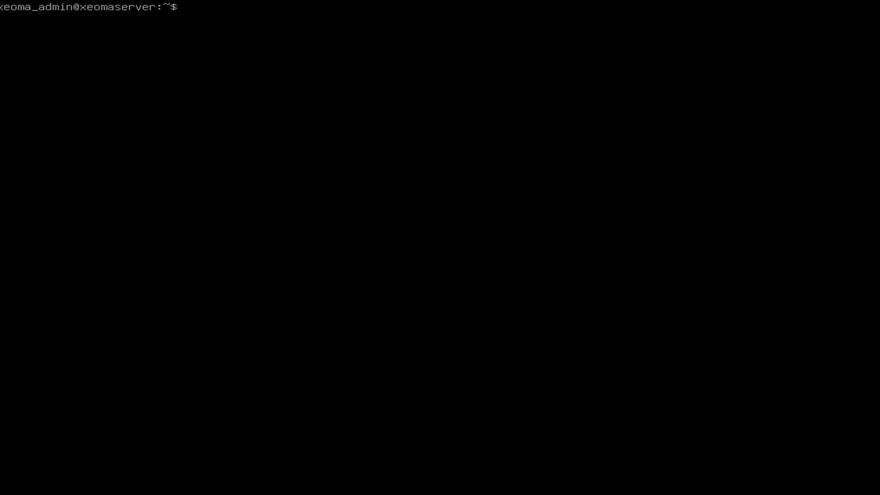
# Step: On the server console, remove the installed Xeoma executable with sudo ./xeoma.app -install -removeexe, authorizing with the sudo account password
pyautogui.write('sudo ./xeoma.app')
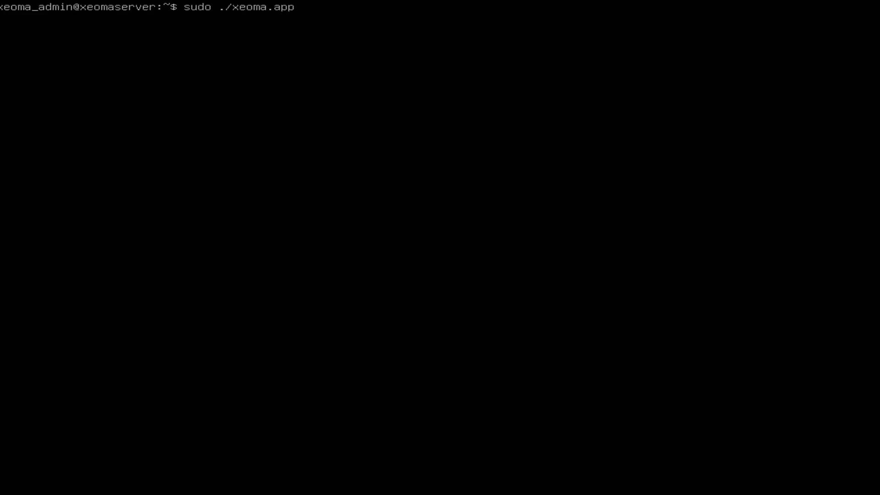
pyautogui.write(' -install -removeexe')
pyautogui.press('Return')
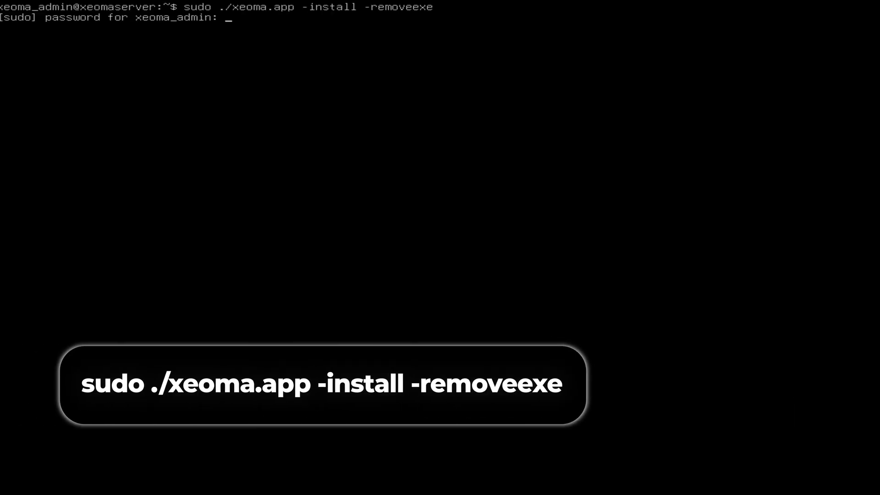
pyautogui.press('Return')
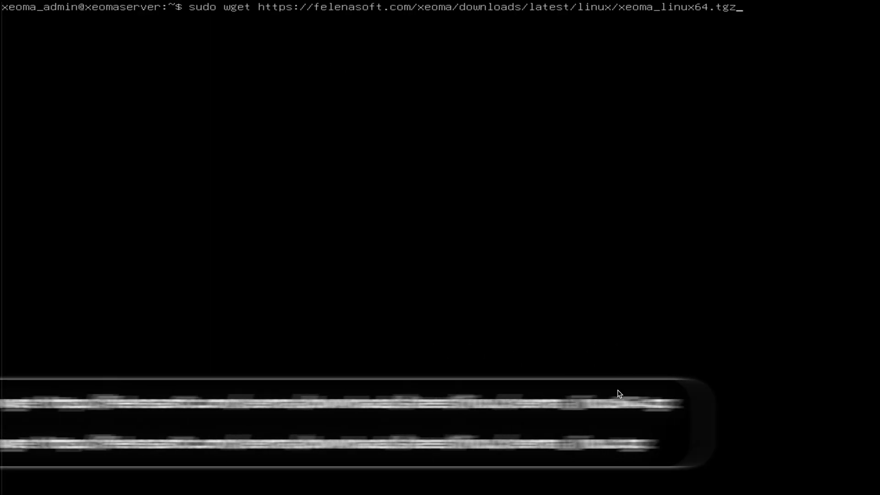
# Step: Download the latest xeoma_linux64.tgz from felenasoft.com with sudo wget and extract it with tar -xvzf
pyautogui.press('Return')
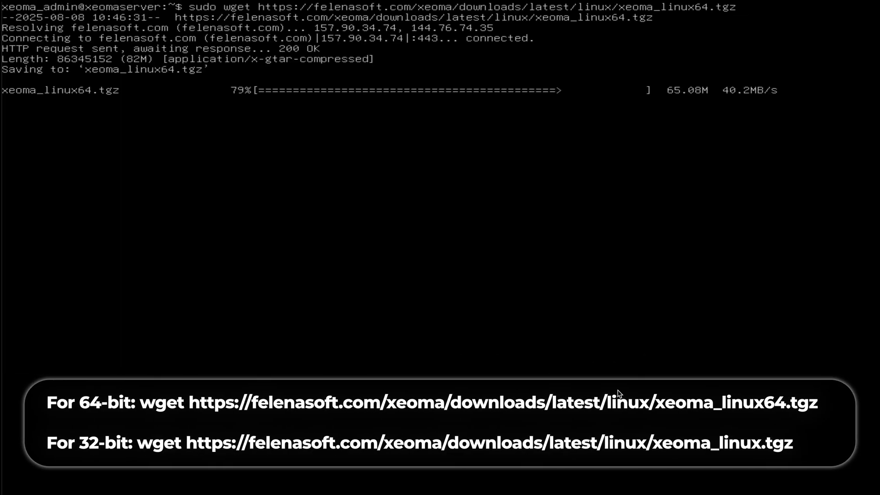
pyautogui.write('tar -xvzf xeoma')
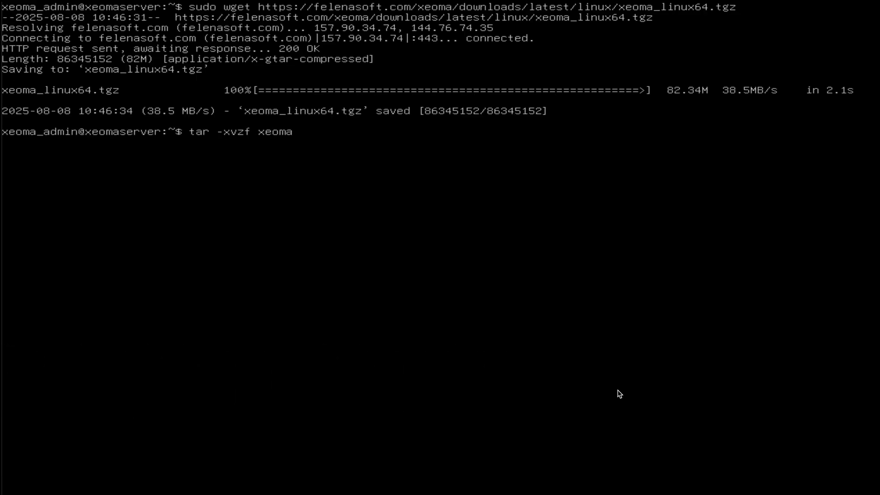
pyautogui.press('Tab')
pyautogui.press('Return')
# Step: Clear the console and install the new Xeoma server for automatic start with sudo ./xeoma.app -install -coreauto
pyautogui.hotkey('ctrl', 'l')
pyautogui.write('sudo ./xeoma.app -')
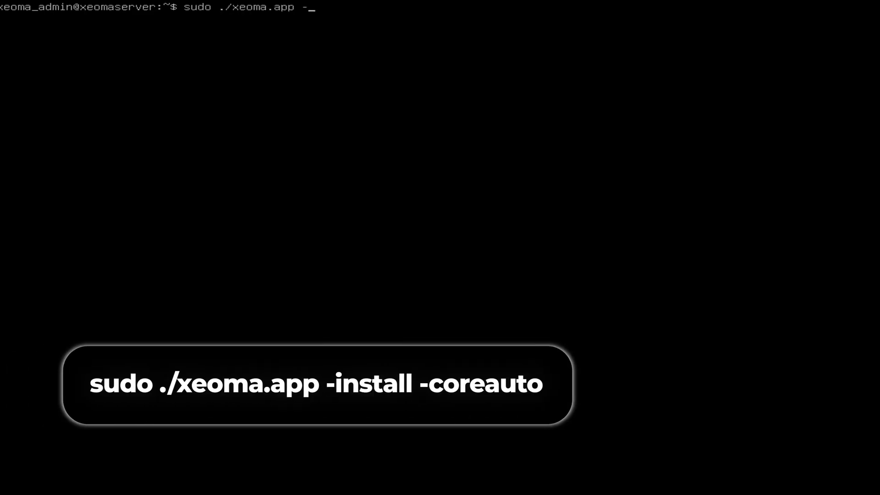
pyautogui.write('install -coreauto')
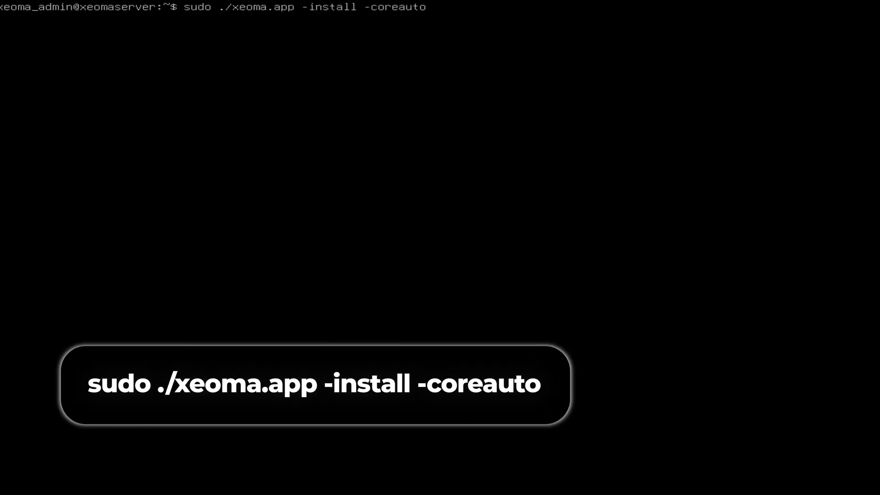
pyautogui.press('Return')
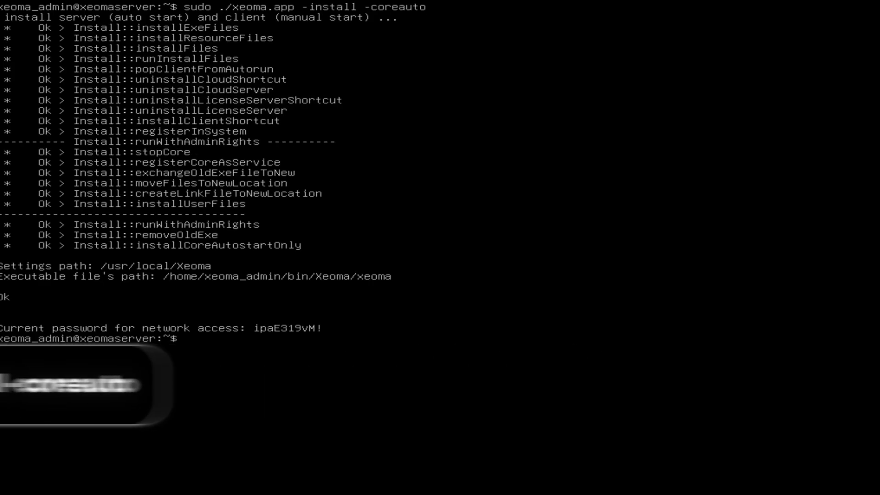